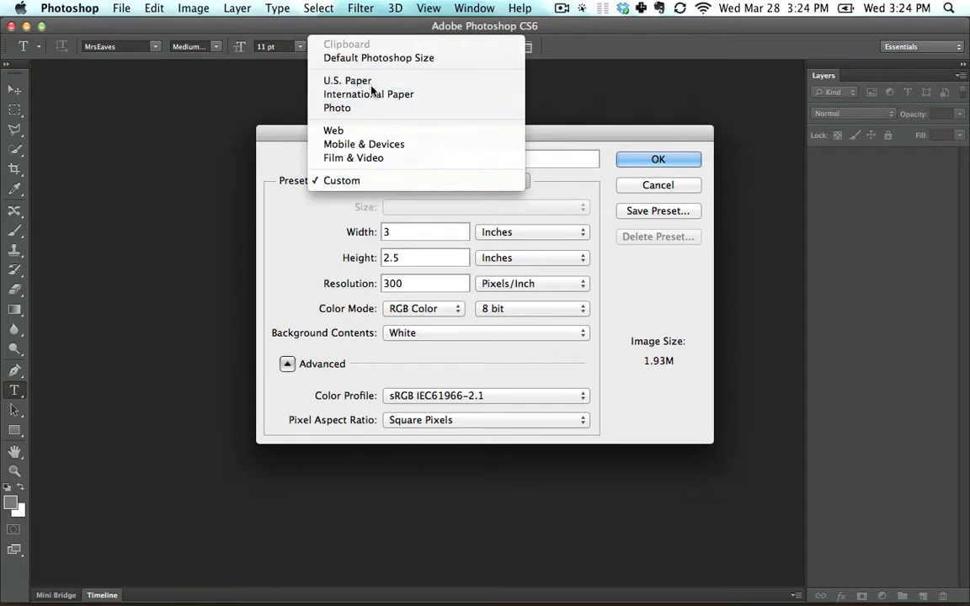
Create a new document 3 inches wide and 2.5 inches high at 300 pixels per inch.
click(370, 81)
key(Tab)
text(3)
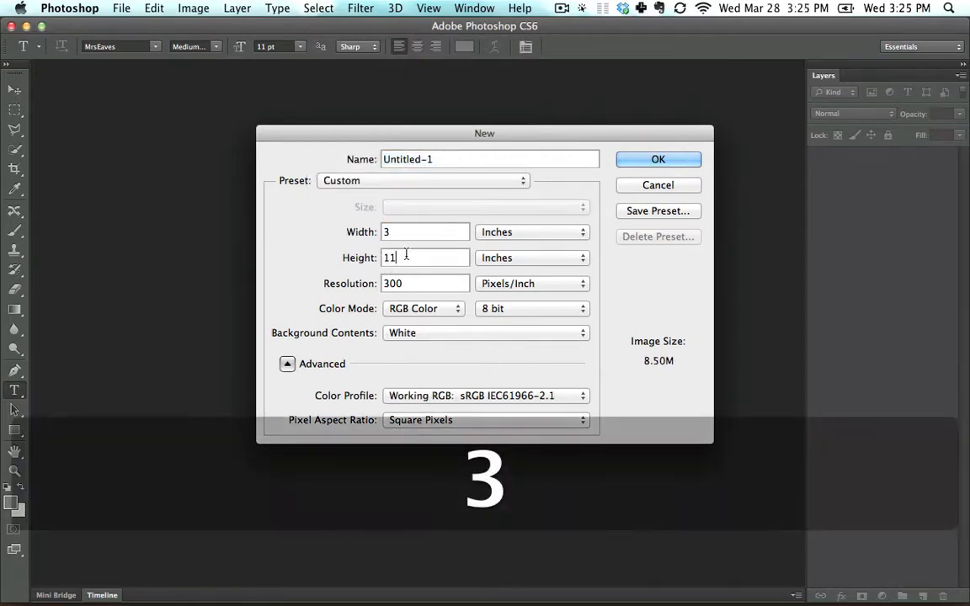
key(Tab)
text(2.5)
key(Tab)
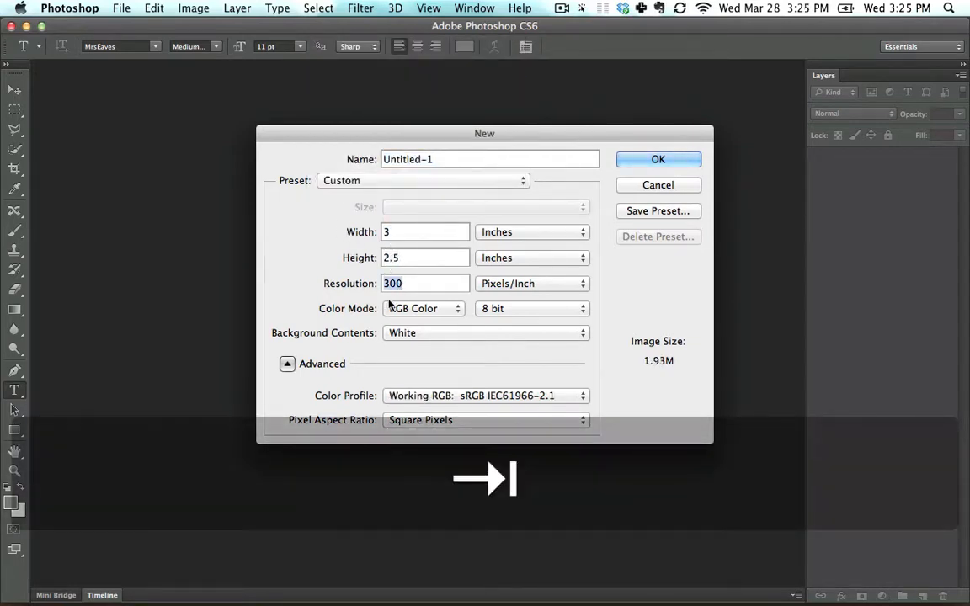
click(287, 364)
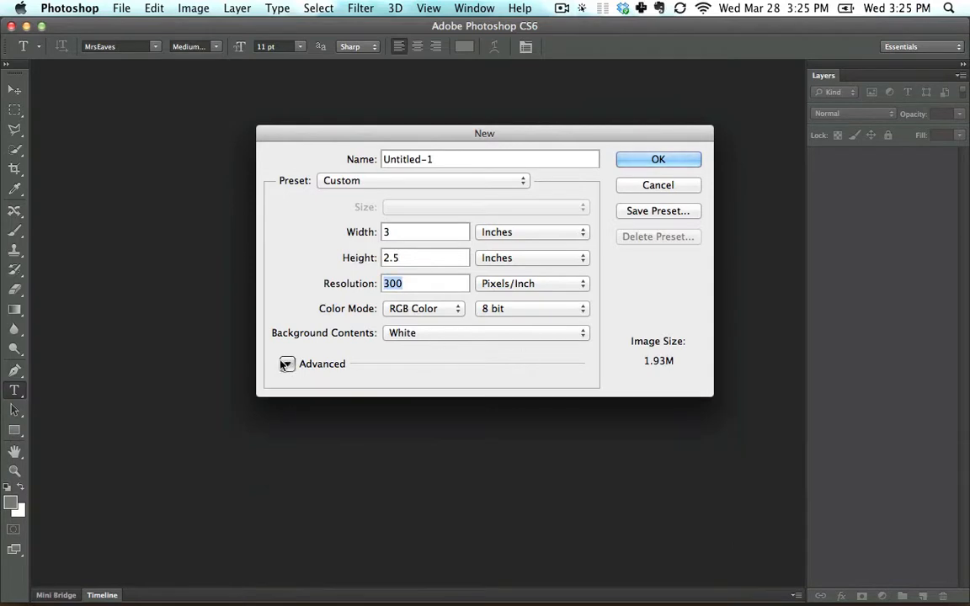
click(657, 159)
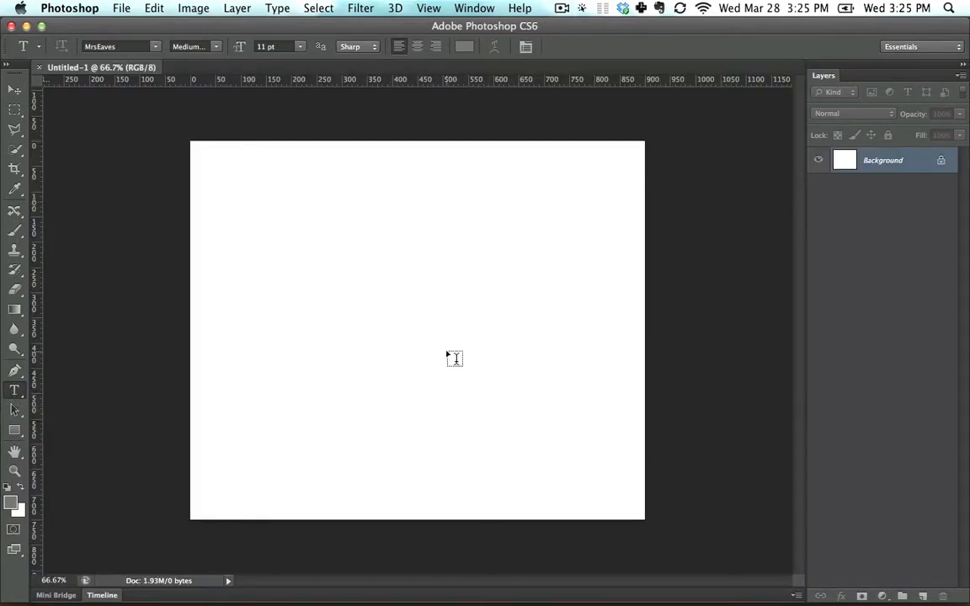
Add a four-line text block with the contact's name, job title, street address and phone number.
click(358, 295)
key(shift)
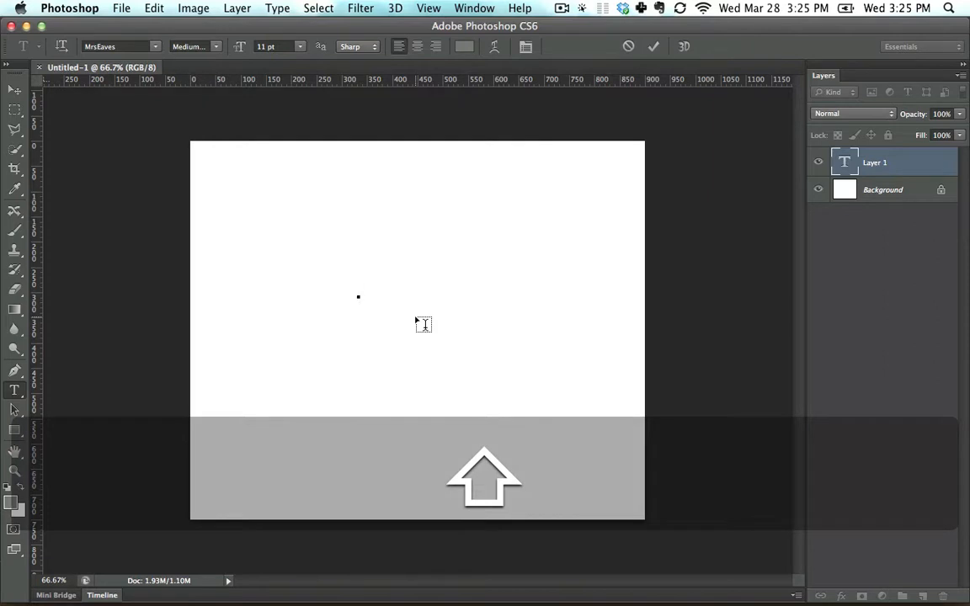
text(Sandy Du)
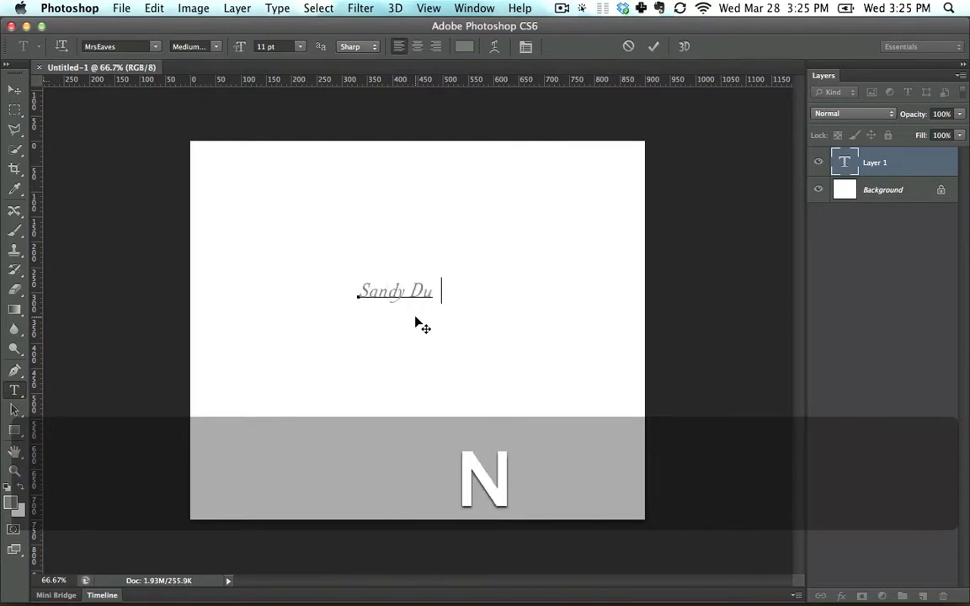
text(ne)
key(Return)
text(S)
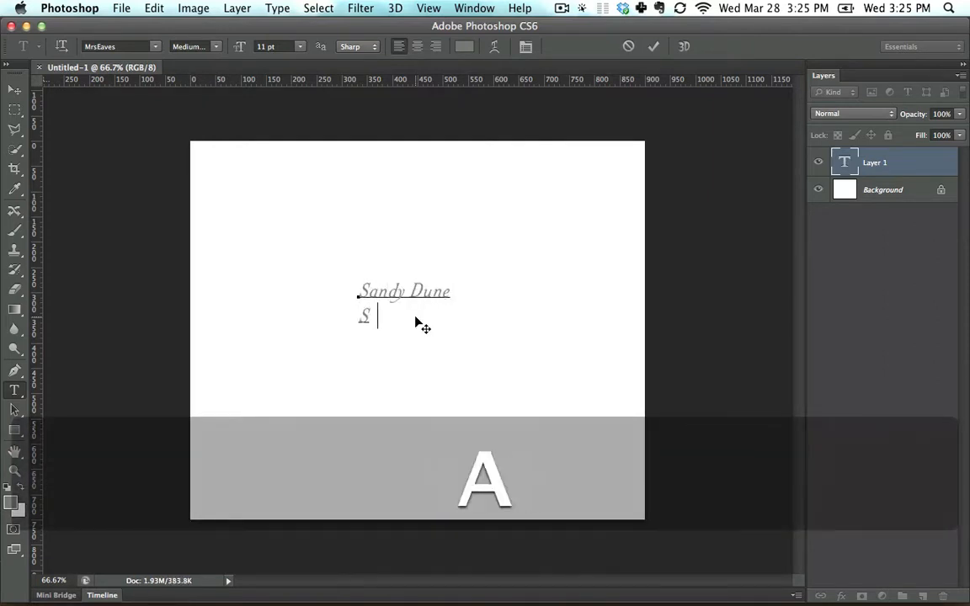
text(and Dune Salesam)
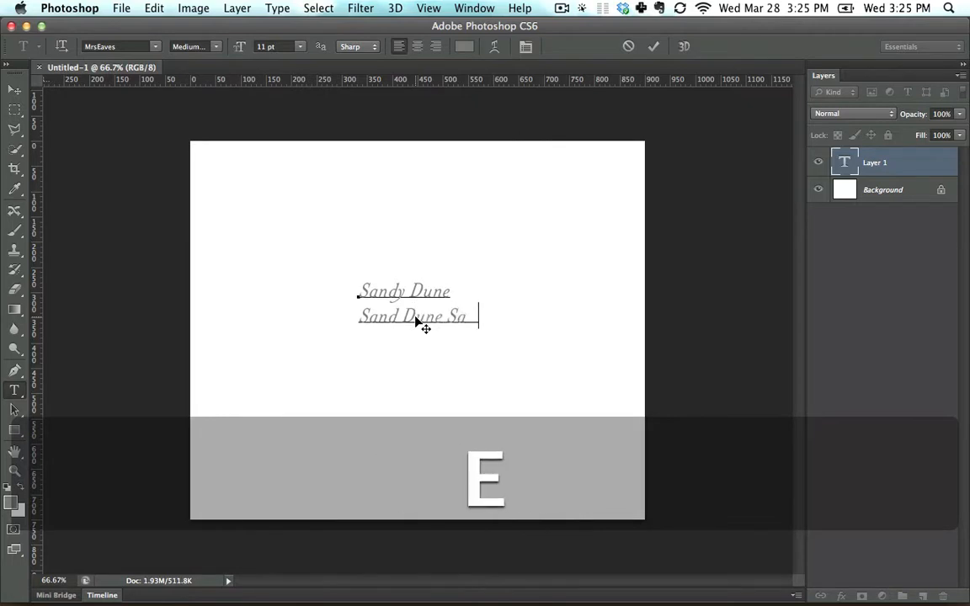
key(Return)
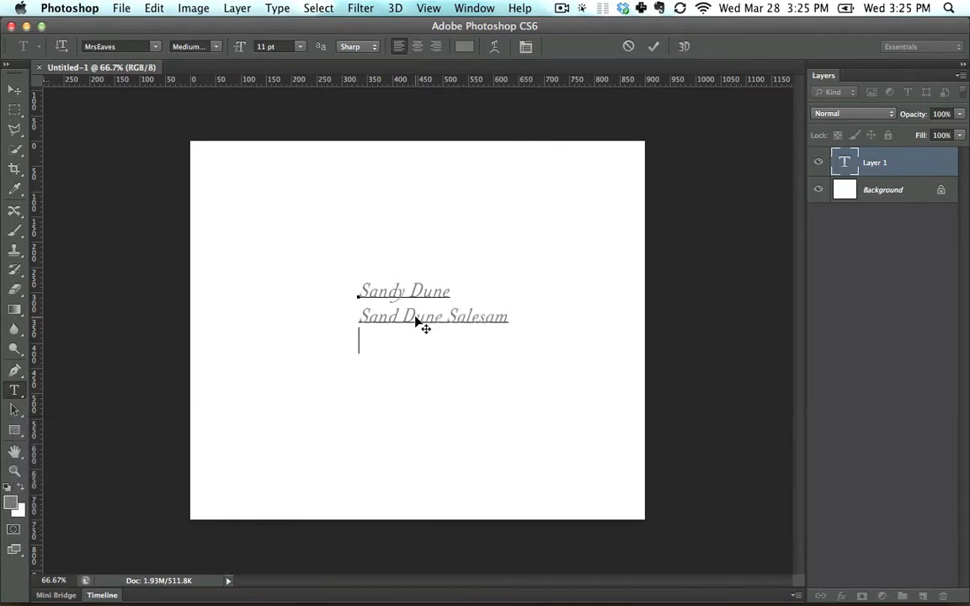
text(1234 S)
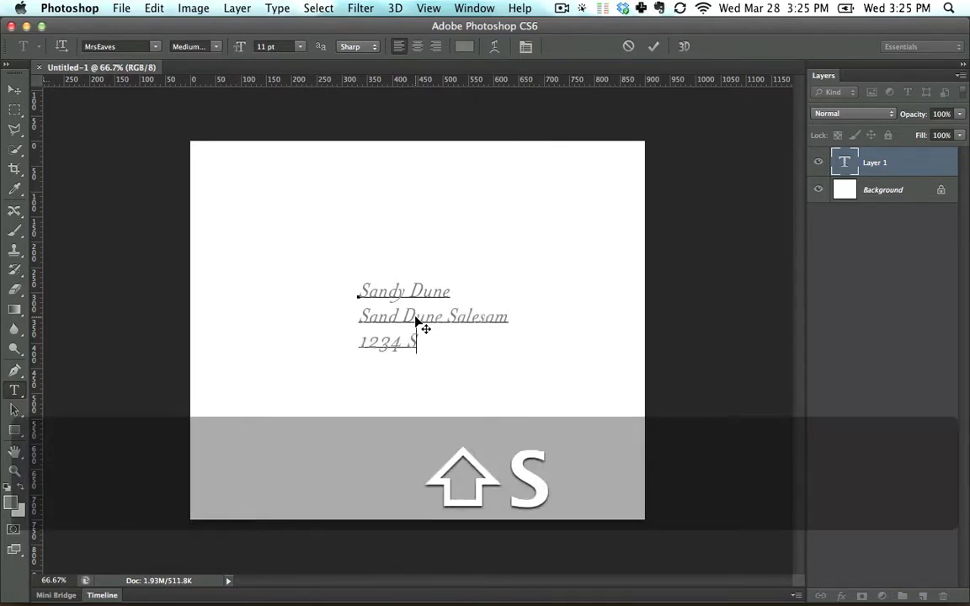
text(treet La)
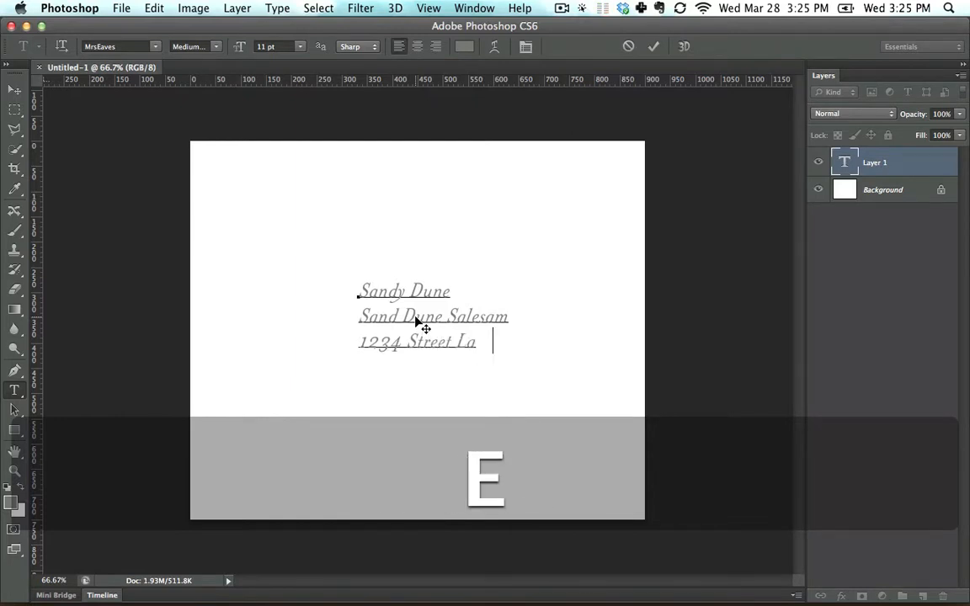
text(ne)
key(Return)
text(123-3)
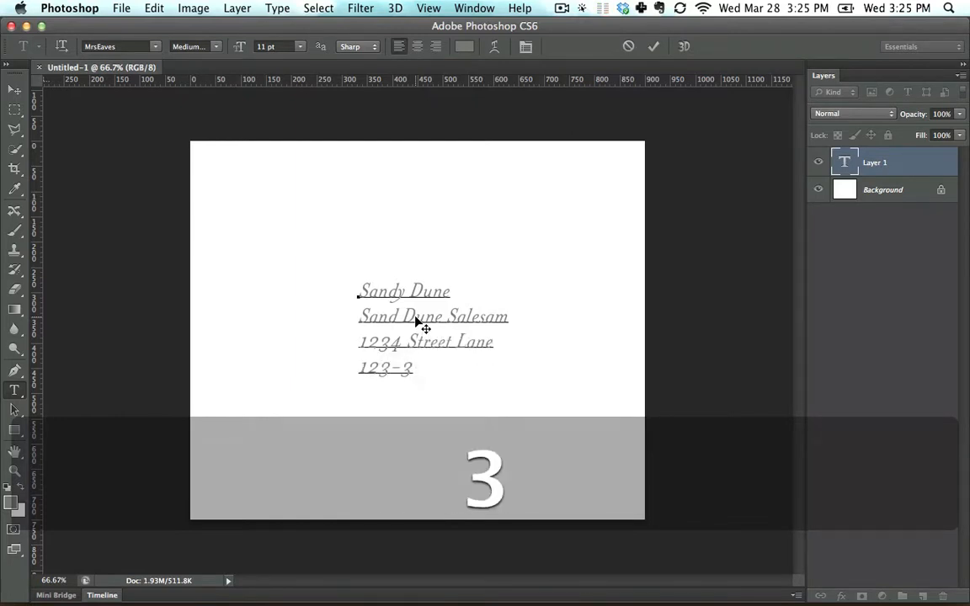
text(456 )
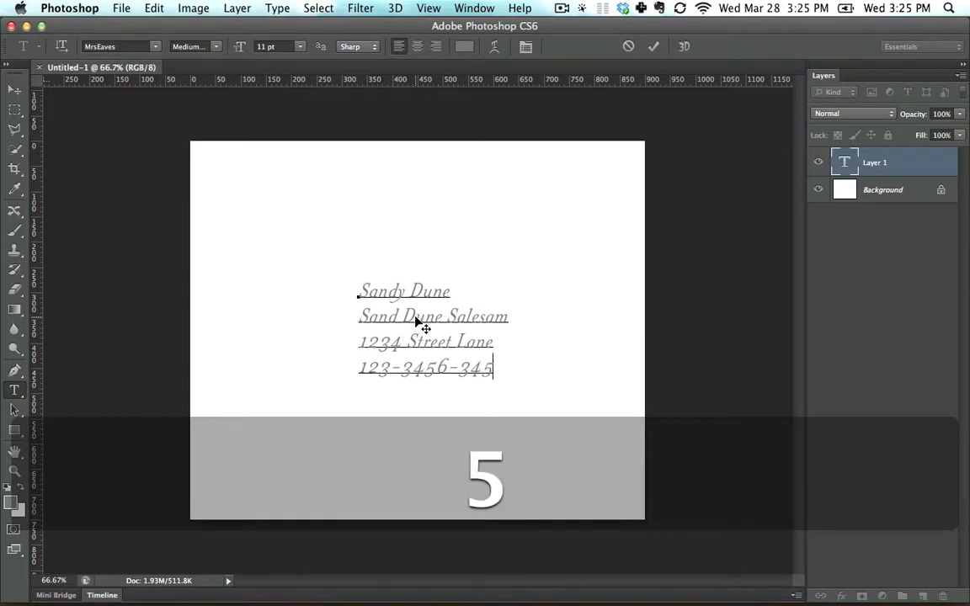
text(345)
key(Up)
key(Down)
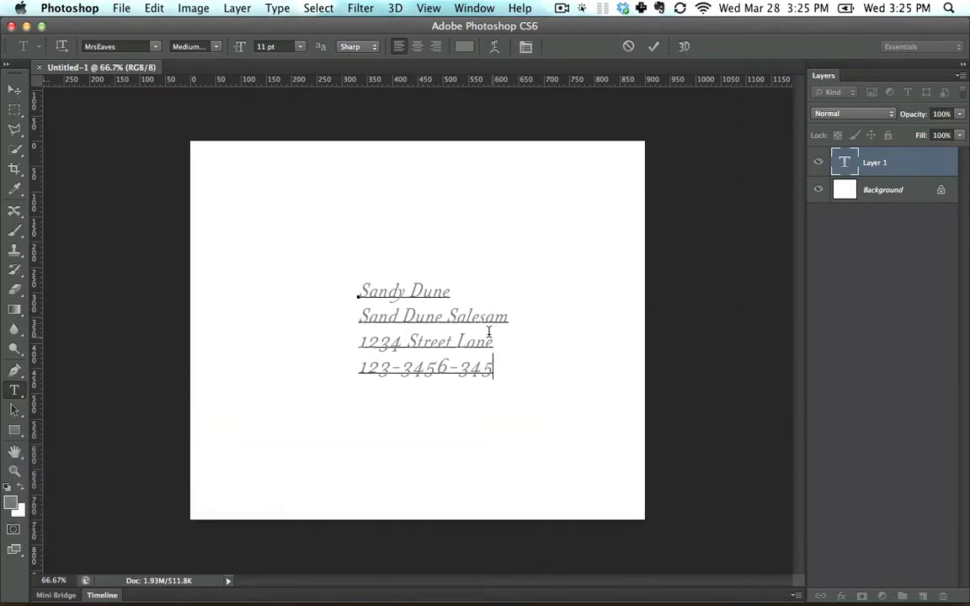
Move the contact text block slightly down and to the right.
click(14, 89)
drag(387, 296, 433, 303)
click(14, 391)
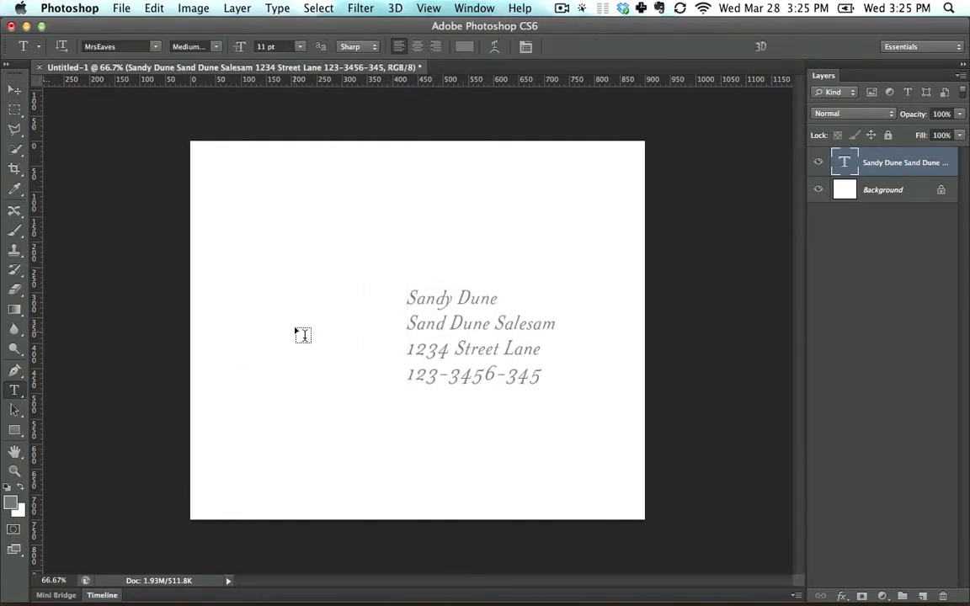
Add the line "Here's a quote about sand dunes" above the contact block and nudge it slightly upward.
click(291, 256)
text(H)
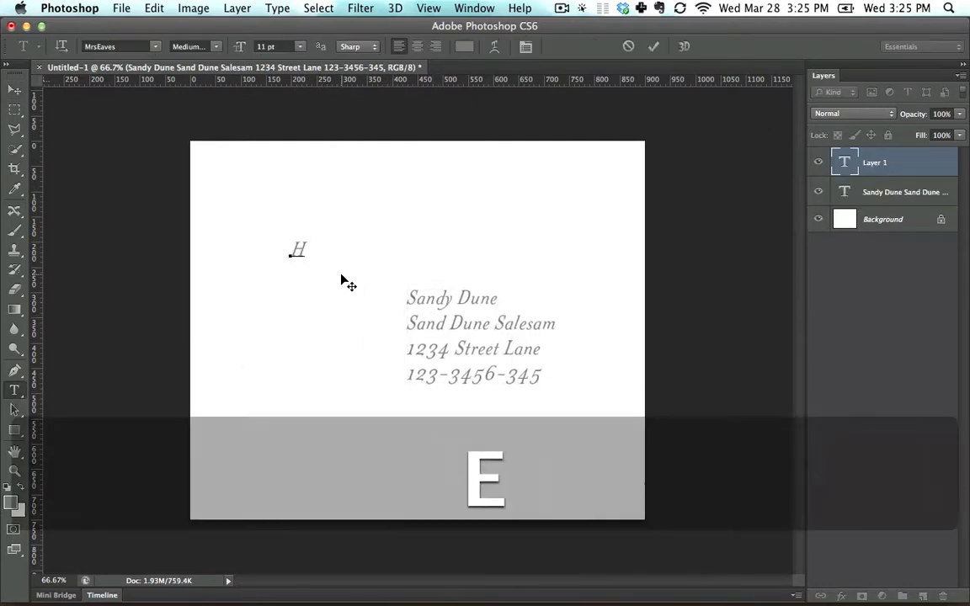
text(ere's a qu)
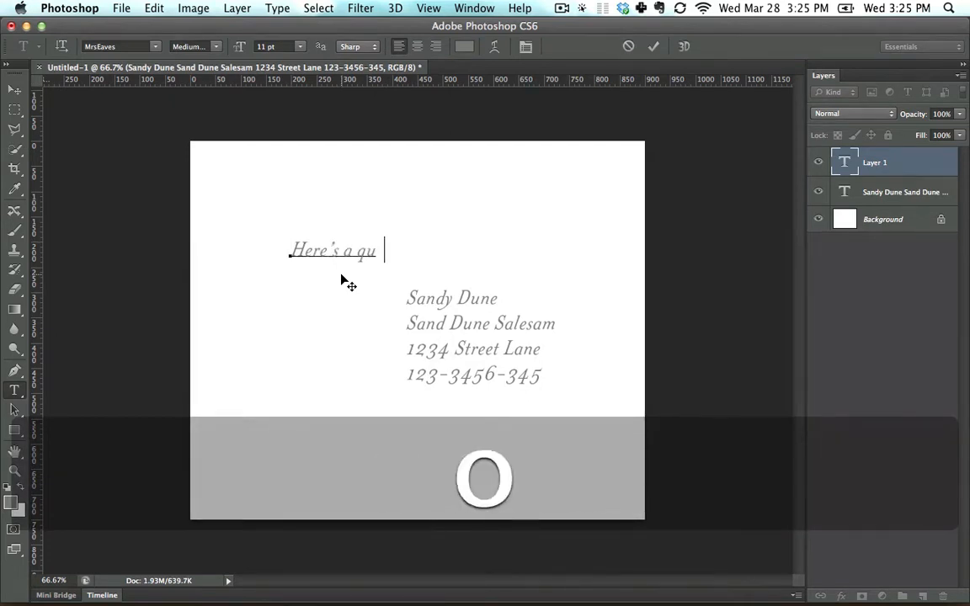
text(ote about sand dunes)
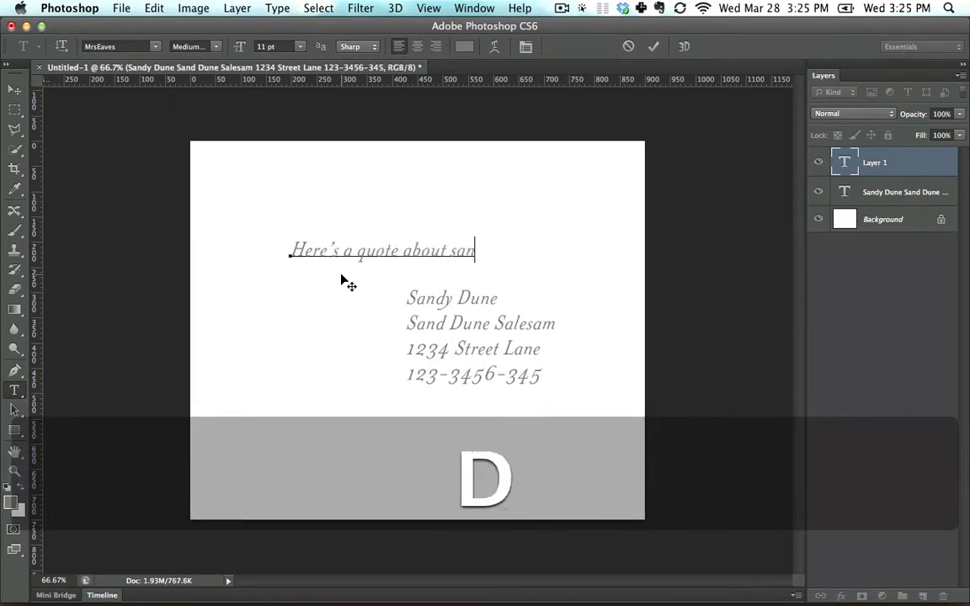
click(14, 91)
mouse_move(354, 257)
mouse_down()
mouse_move(310, 210)
mouse_move(281, 201)
mouse_move(349, 240)
mouse_up()
click(18, 394)
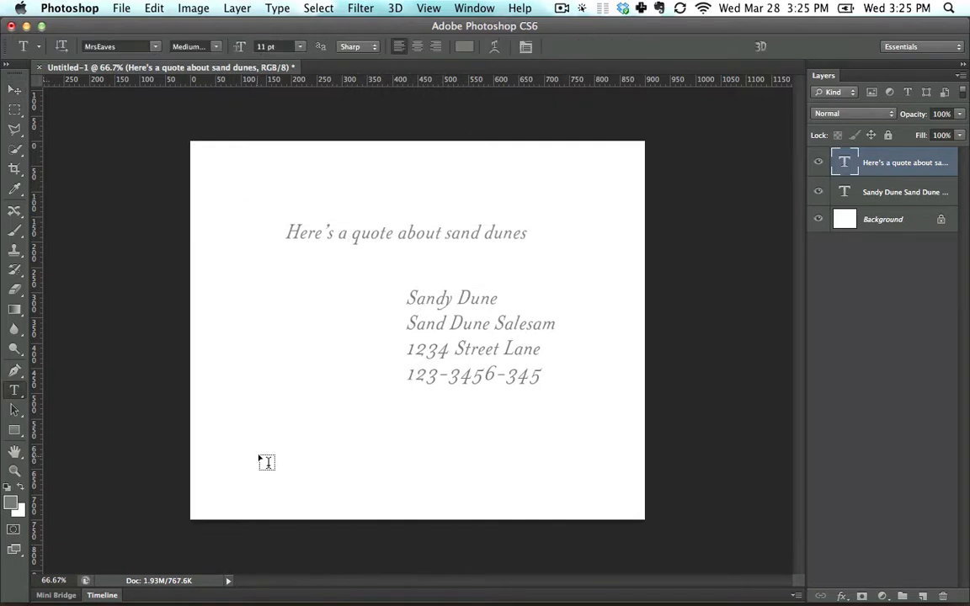
Add placeholder text "blkdafkjlkj aslkjds" near the lower left of the card and shift it slightly left.
click(253, 437)
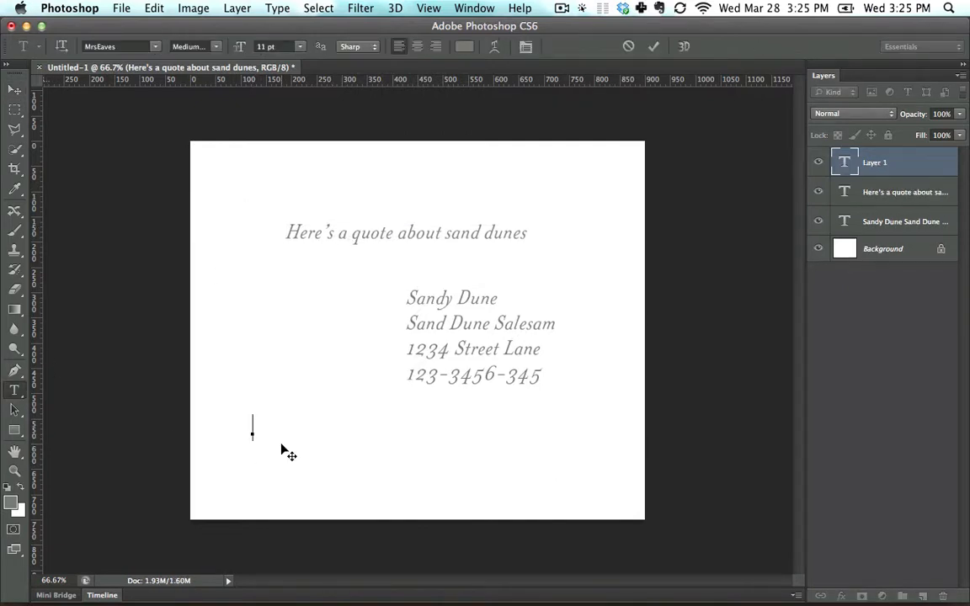
text(blkdafkjlkj aslkjds)
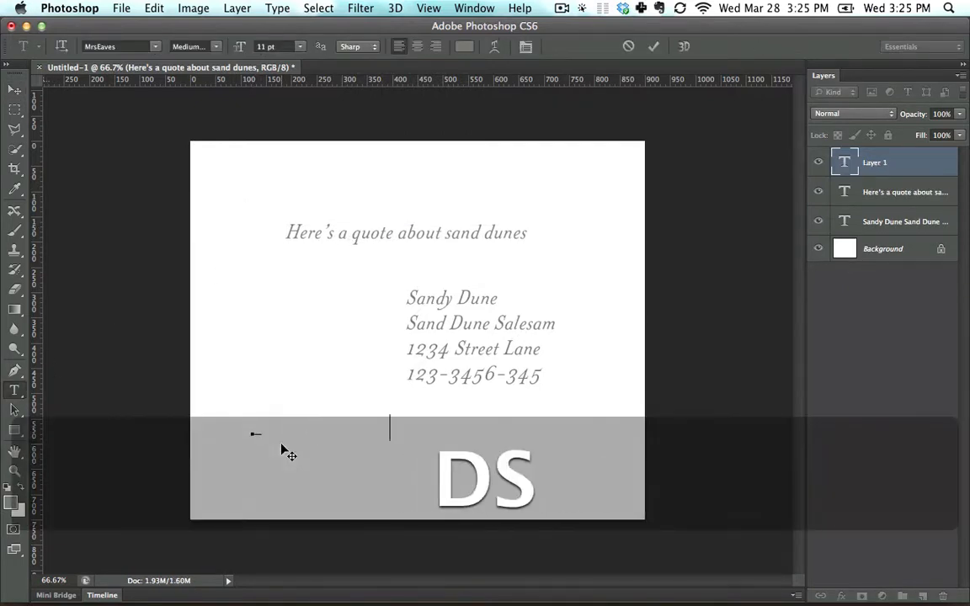
drag(312, 429, 439, 456)
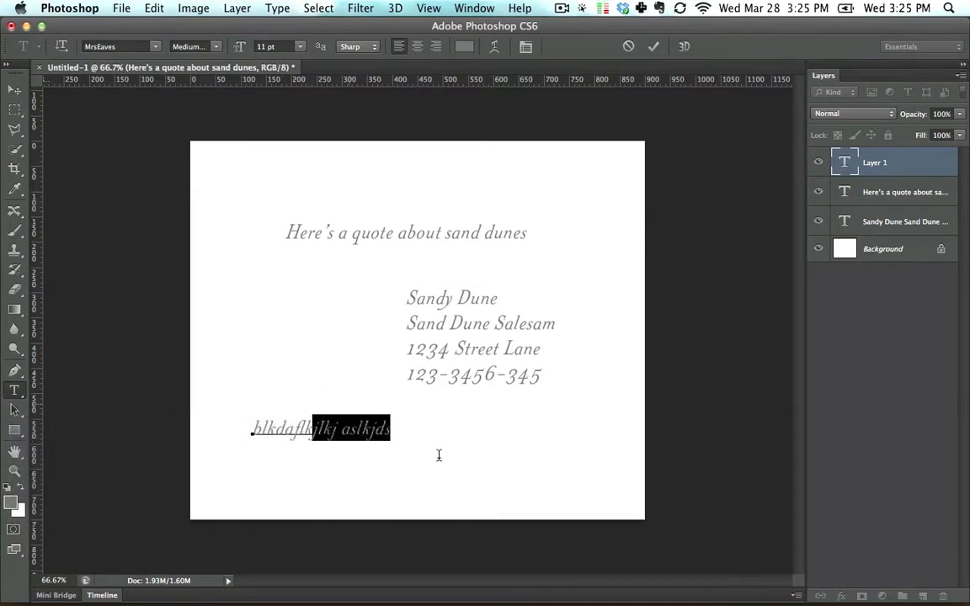
key(shift+Left)
key(shift+Left)
key(shift+Left)
key(shift+Left)
key(shift+Left)
key(shift+Left)
key(shift+Left)
key(shift+Left)
key(shift+Left)
key(shift+Left)
key(shift+Left)
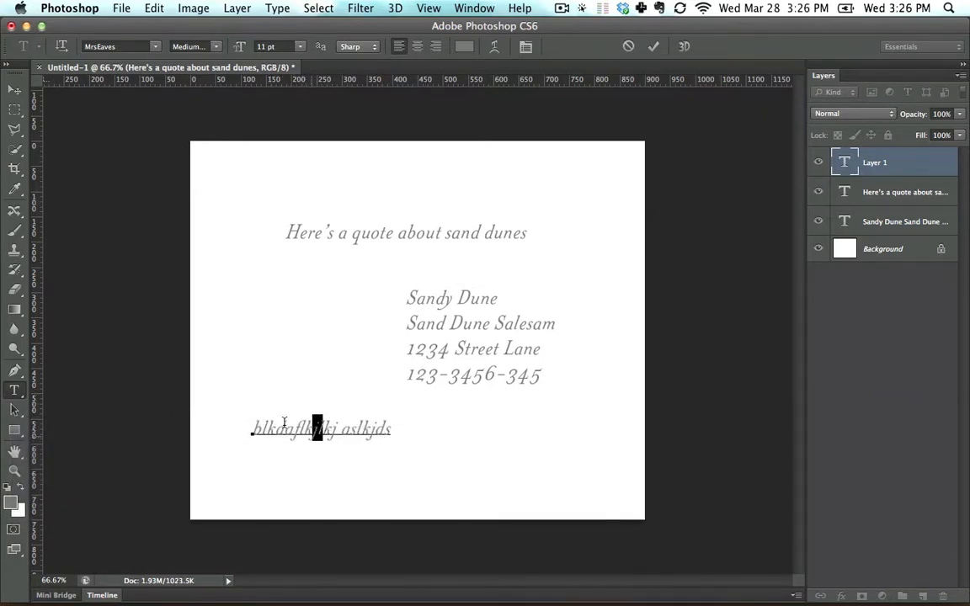
click(16, 93)
drag(307, 430, 290, 421)
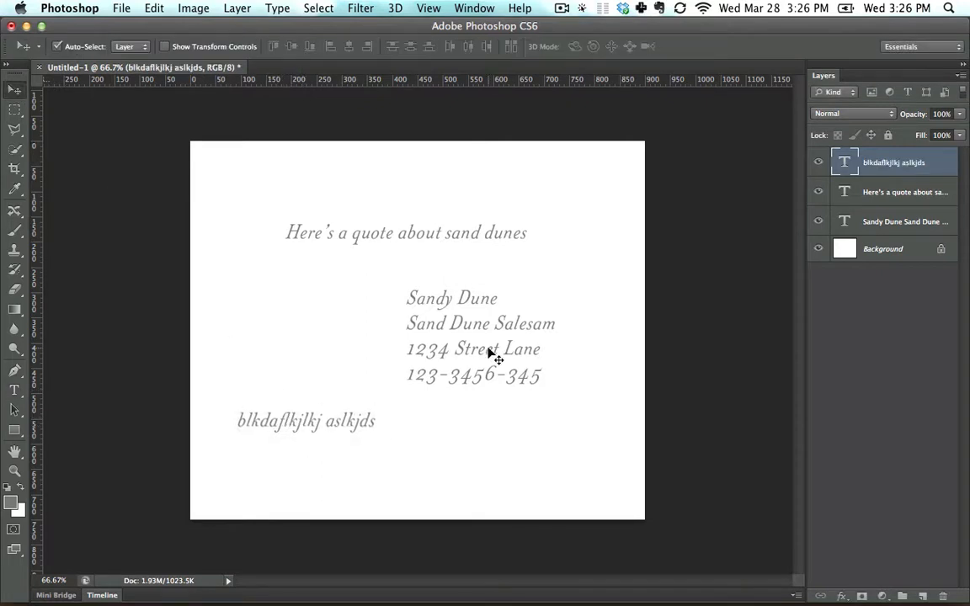
Correct the misspelled last word of the job title line to "Salesman".
click(482, 331)
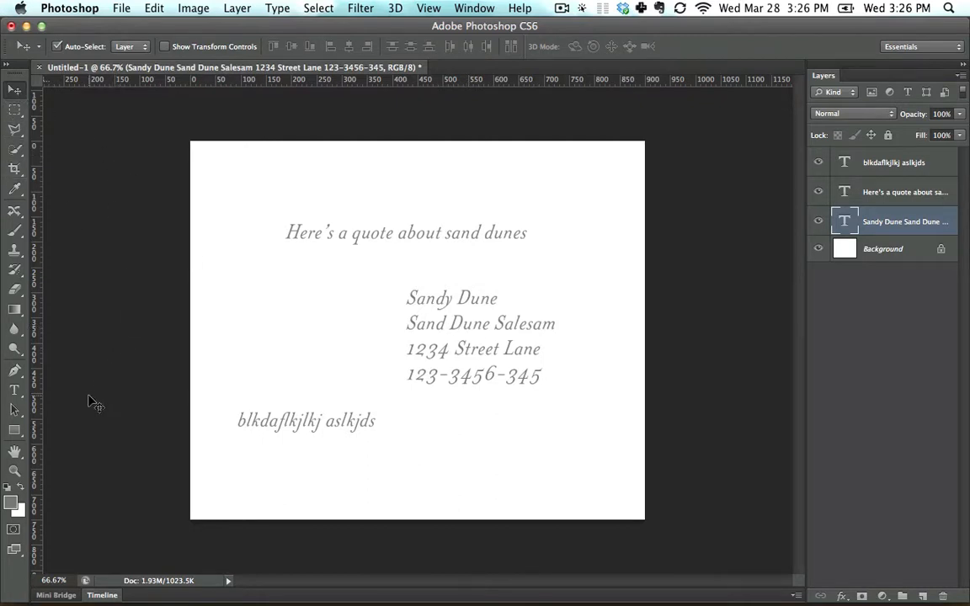
click(13, 393)
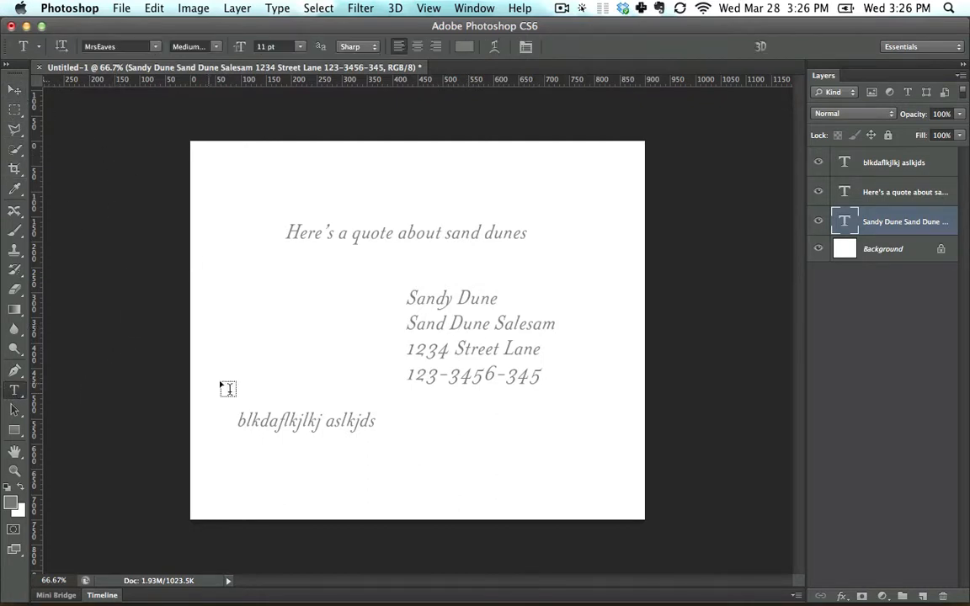
click(542, 323)
key(BackSpace)
key(Right)
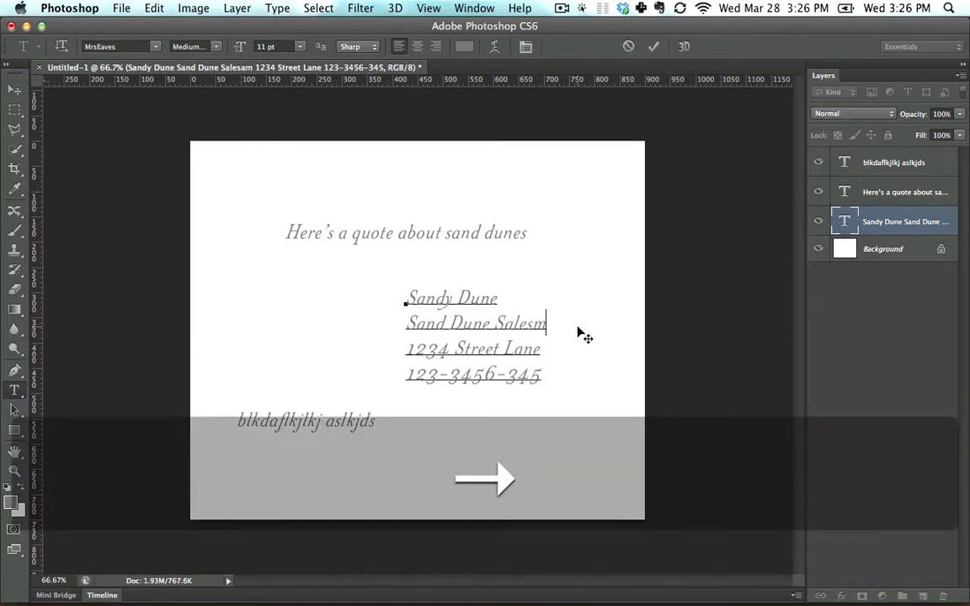
text(an)
click(15, 88)
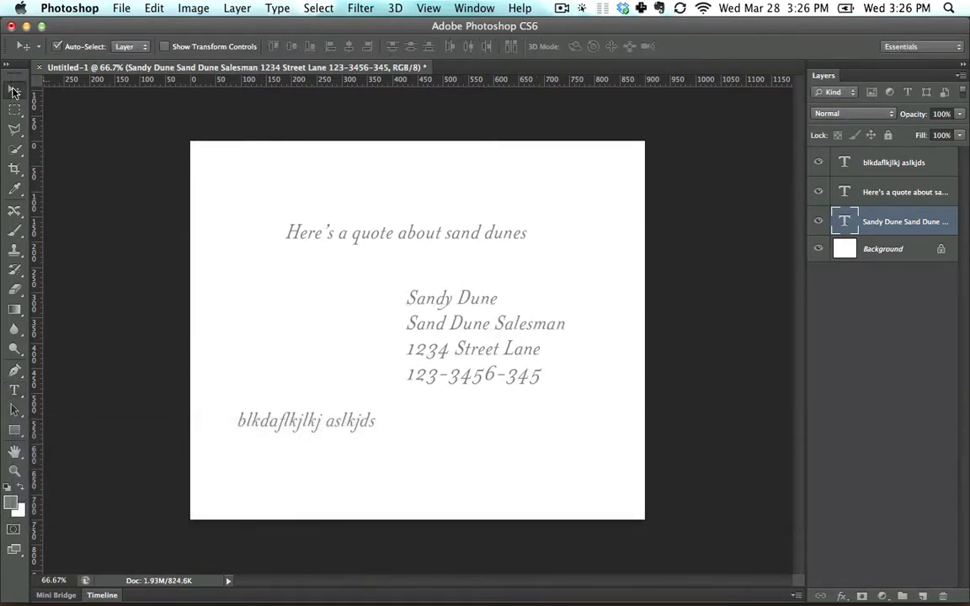
click(14, 390)
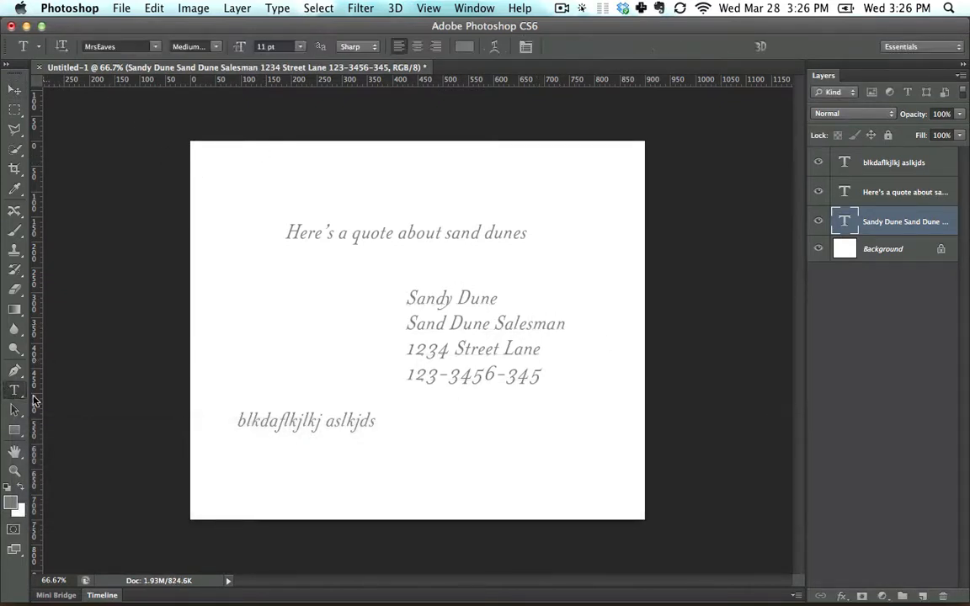
click(547, 388)
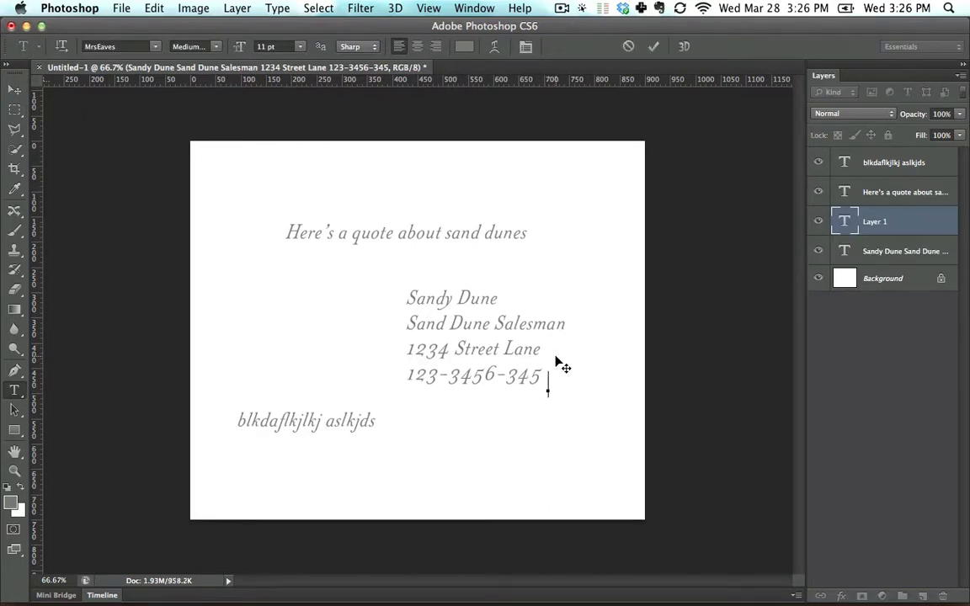
text(asdjhkjl)
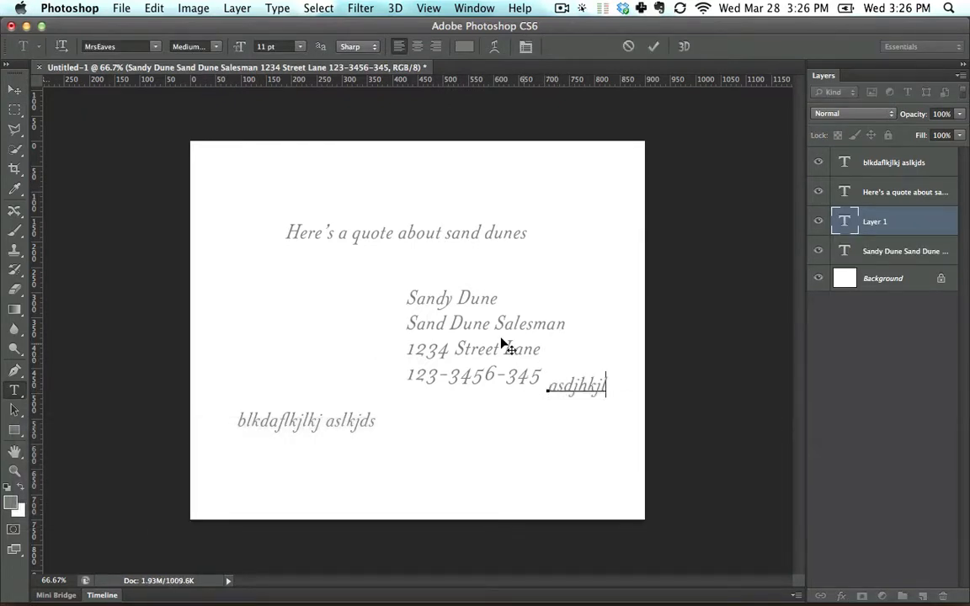
click(14, 89)
drag(569, 396, 301, 335)
key(BackSpace)
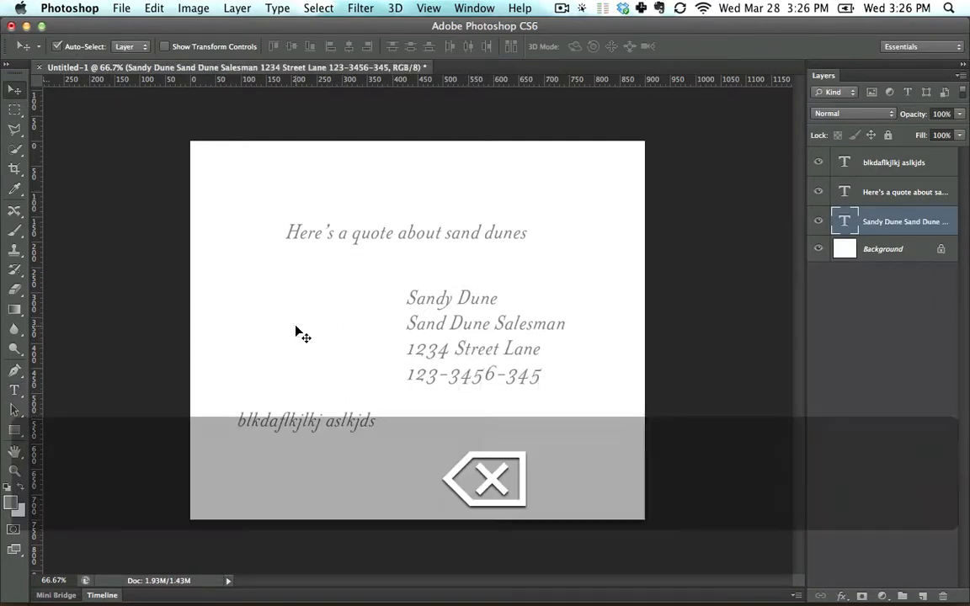
click(14, 390)
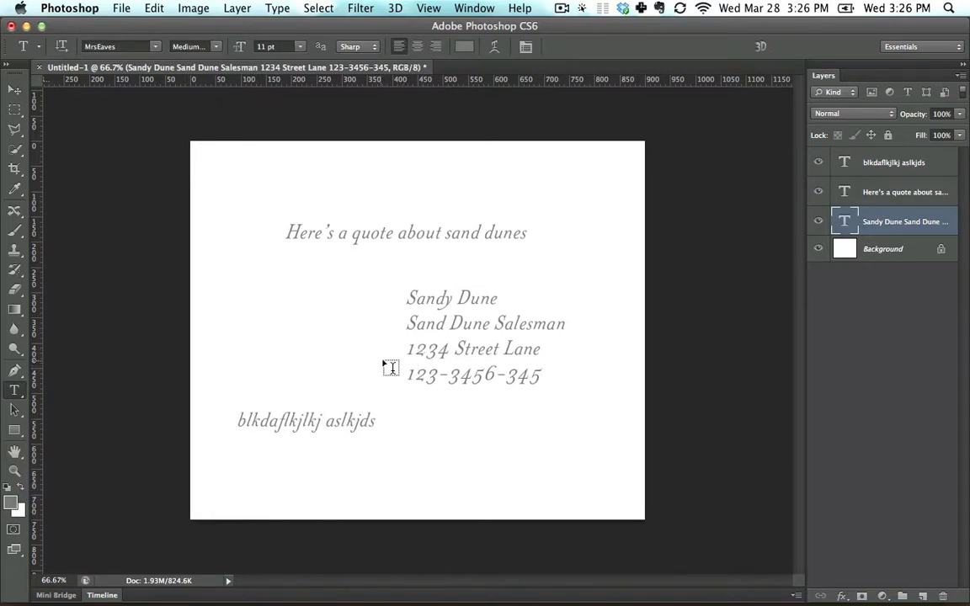
click(426, 348)
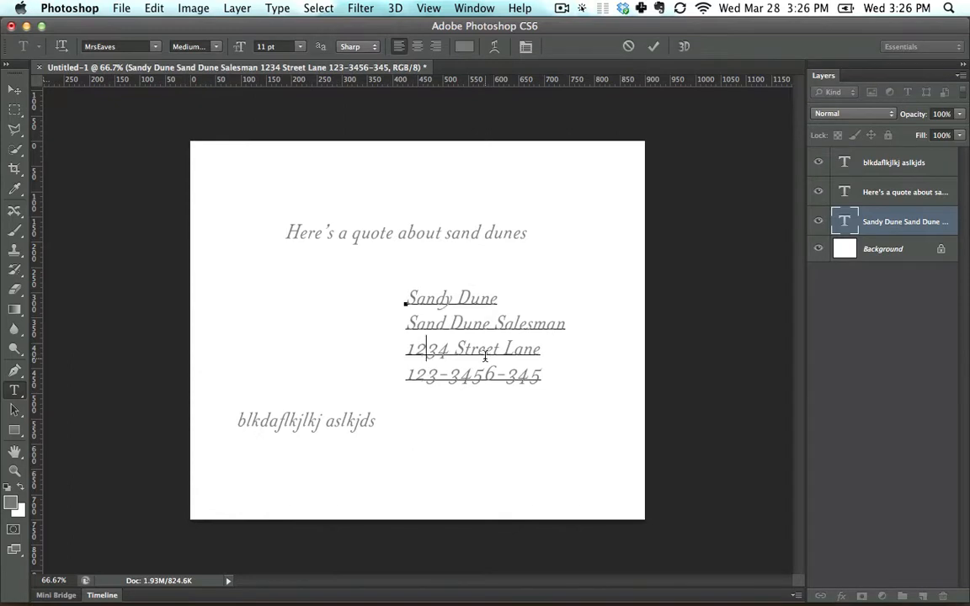
drag(405, 298, 497, 296)
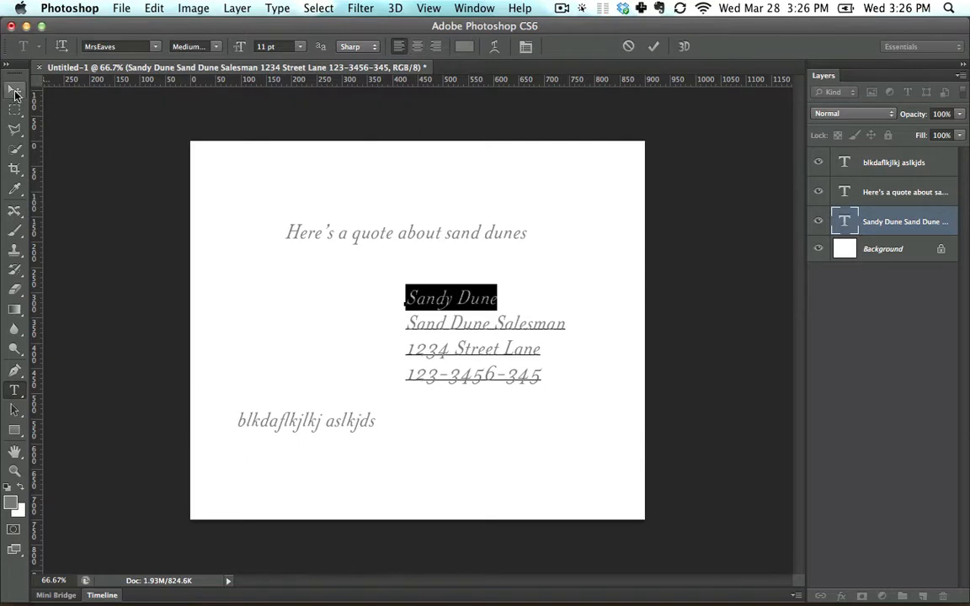
click(15, 91)
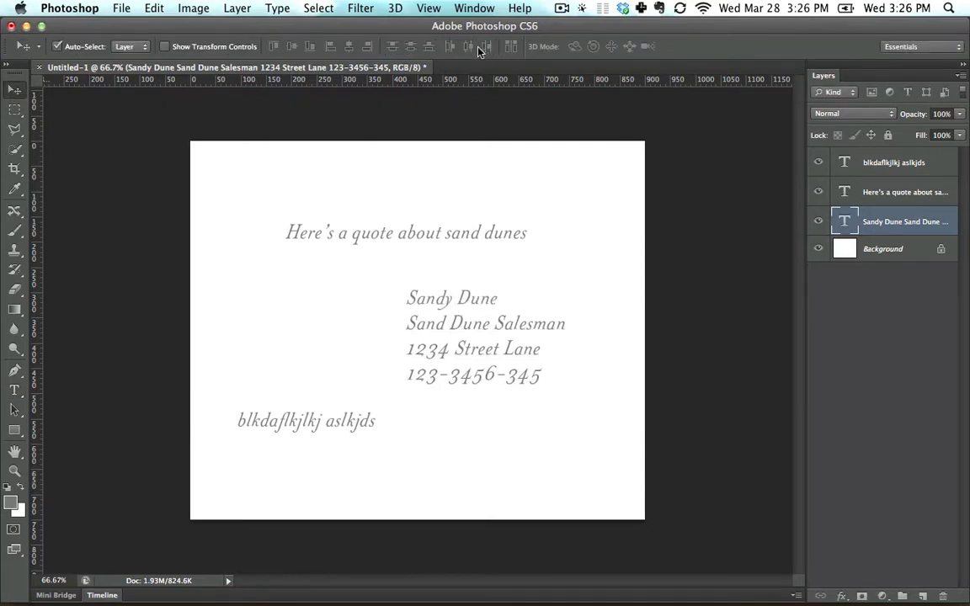
click(15, 390)
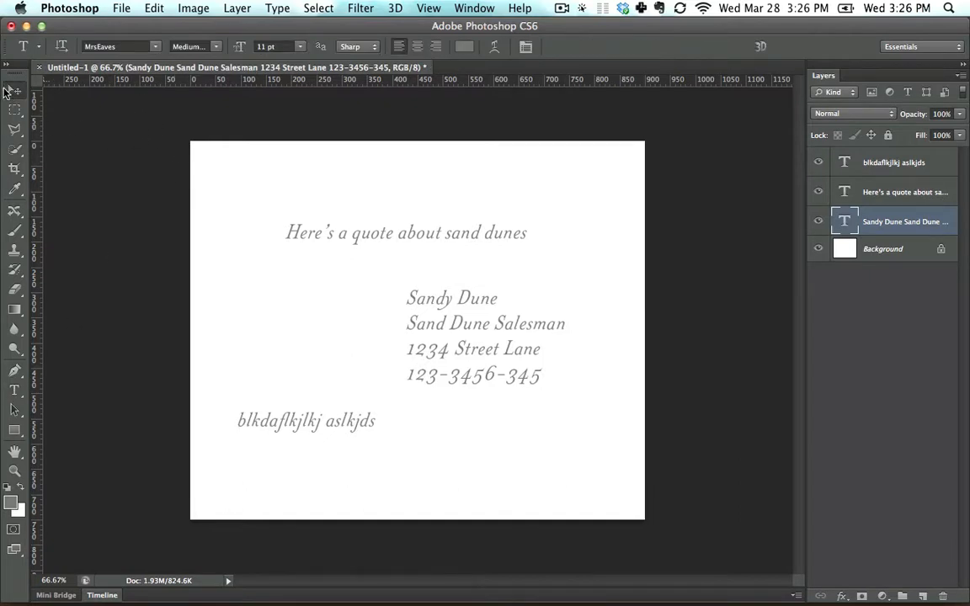
click(10, 93)
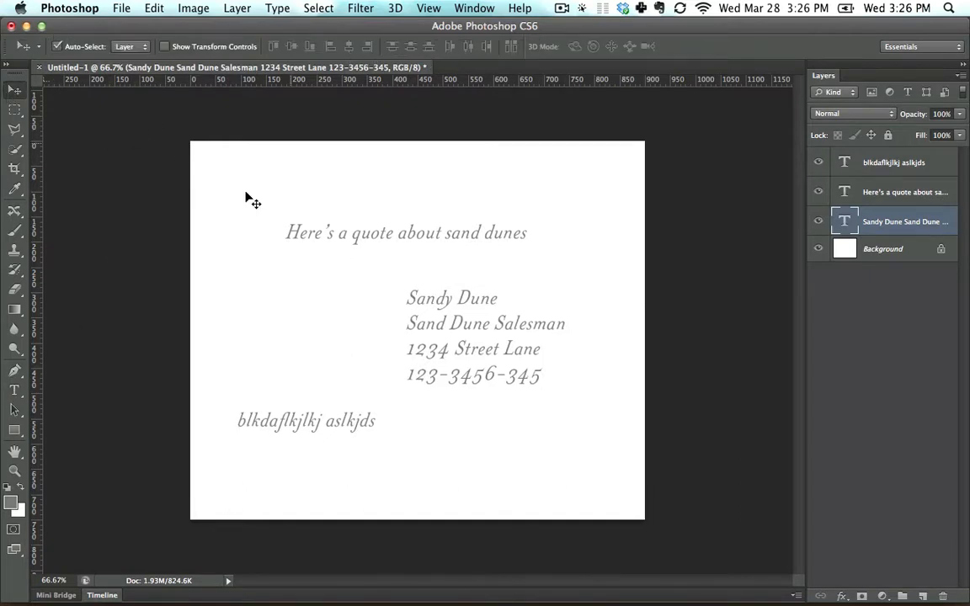
click(14, 390)
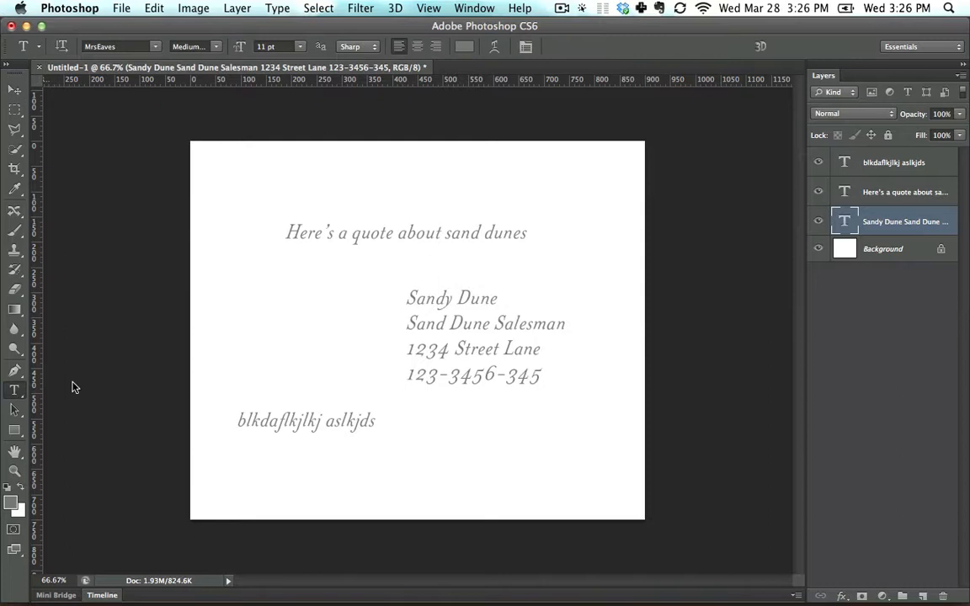
Set the name line "Sandy Dune" to the Bold font style.
triple_click(435, 305)
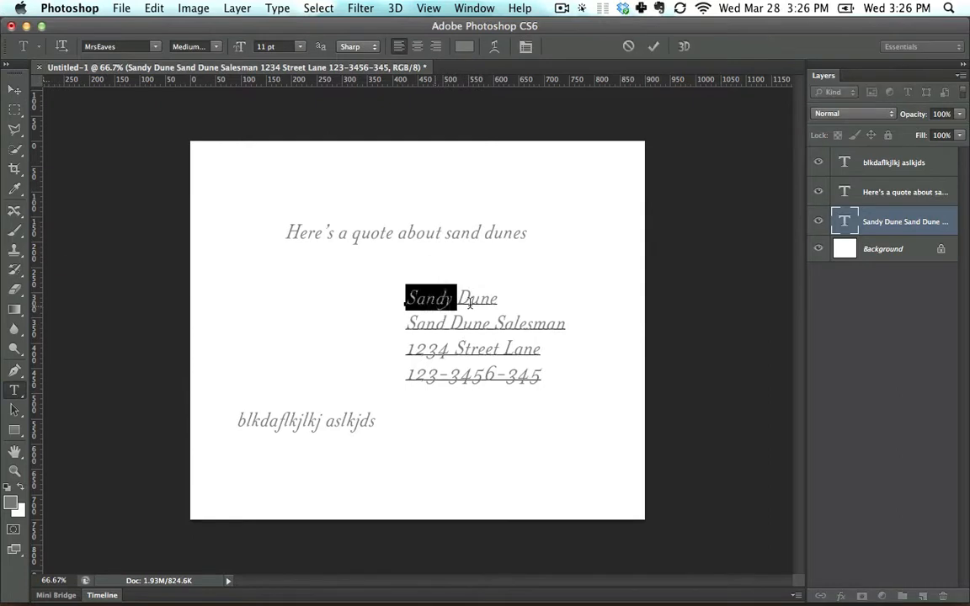
click(218, 47)
click(197, 44)
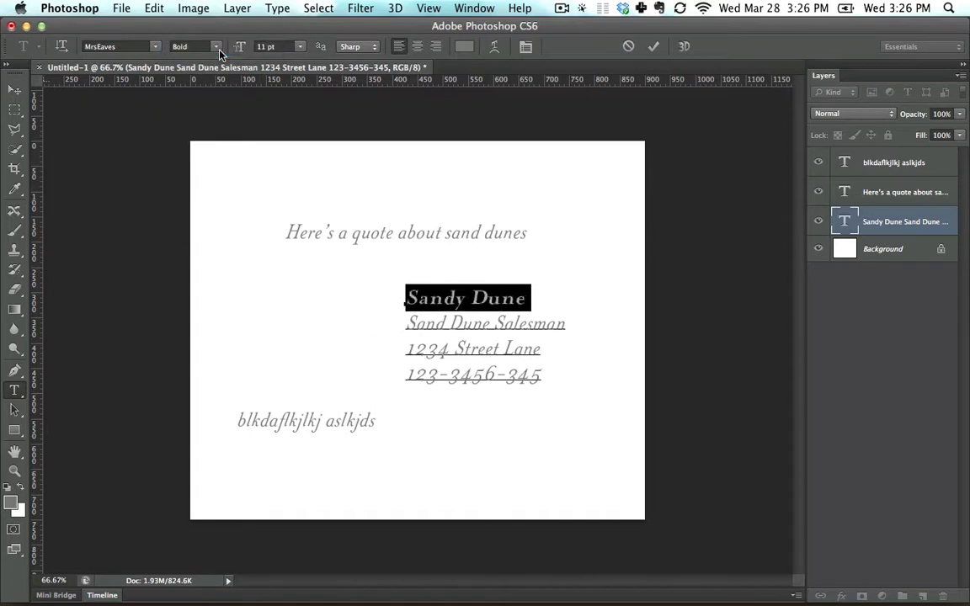
Set the job title, street and phone lines to 10 pt.
drag(406, 320, 571, 383)
click(299, 46)
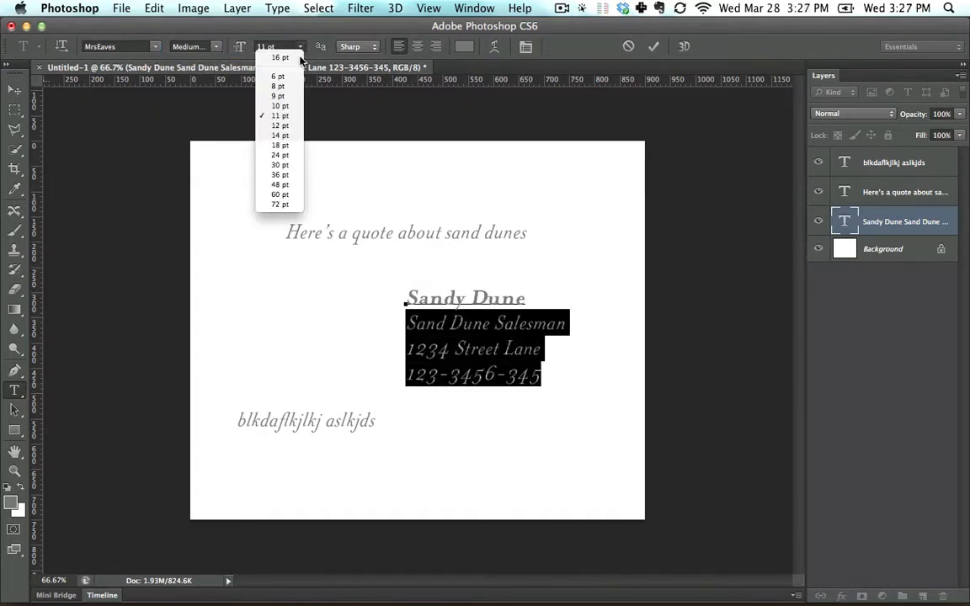
click(292, 97)
Select all four contact lines and review the text context menu options.
double_click(429, 300)
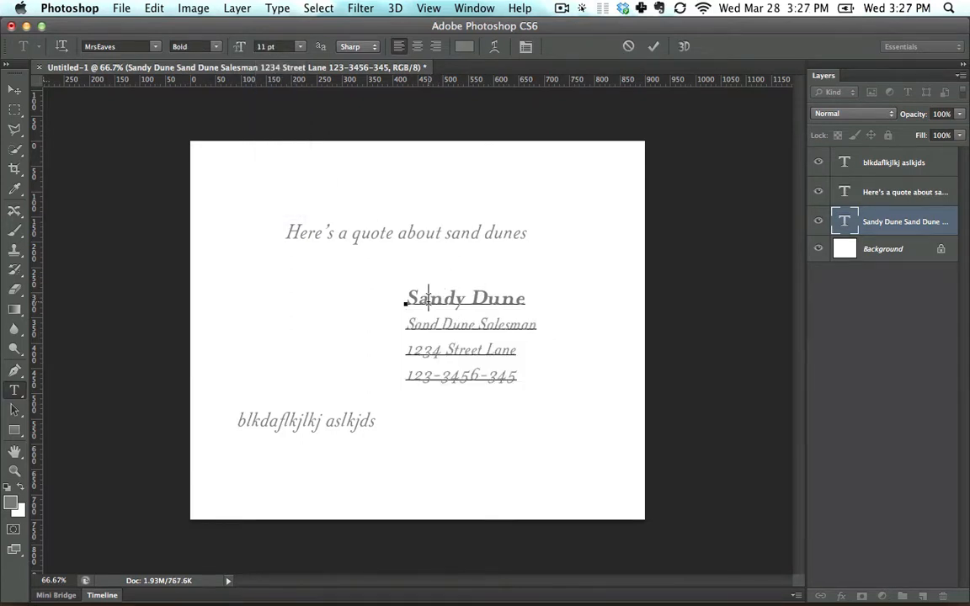
click(451, 345)
drag(405, 301, 566, 446)
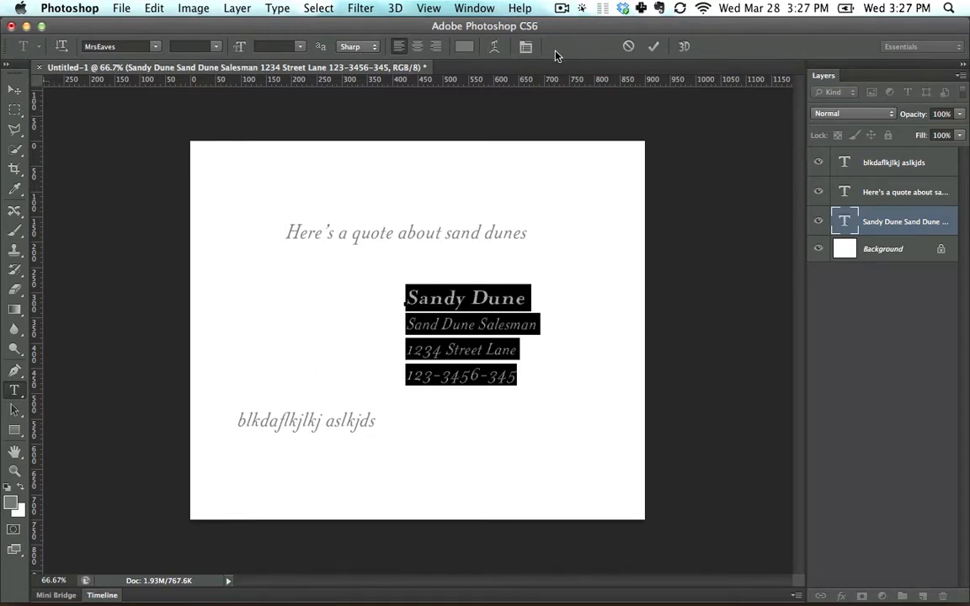
right_click(461, 331)
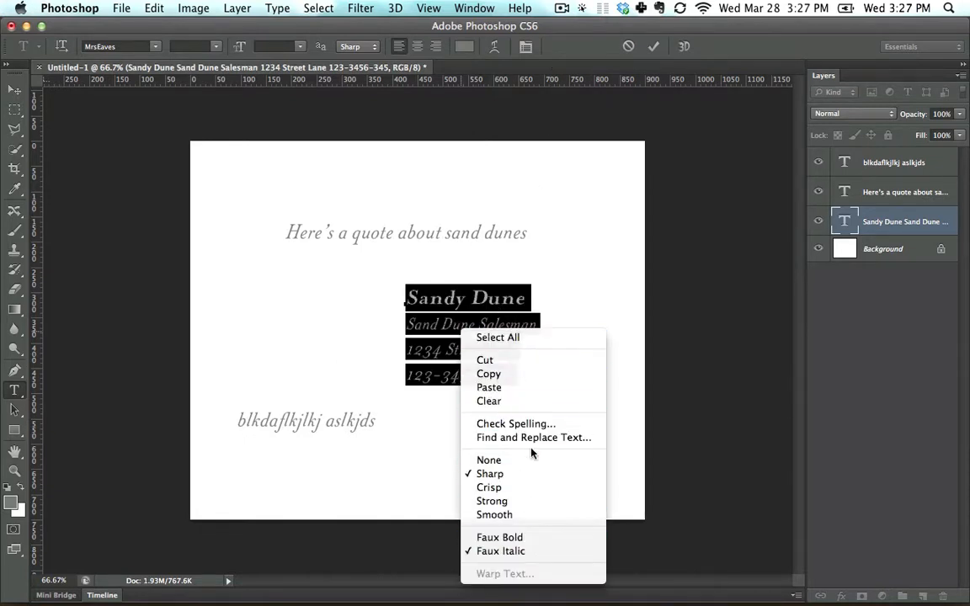
click(425, 307)
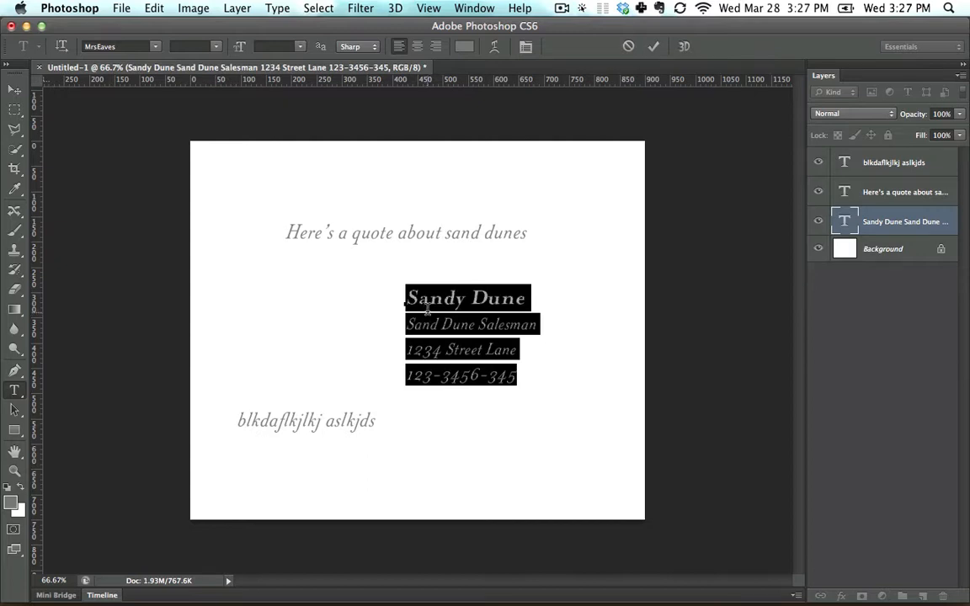
Open the Character panel for the selected contact text and move its floating panel group aside.
click(474, 8)
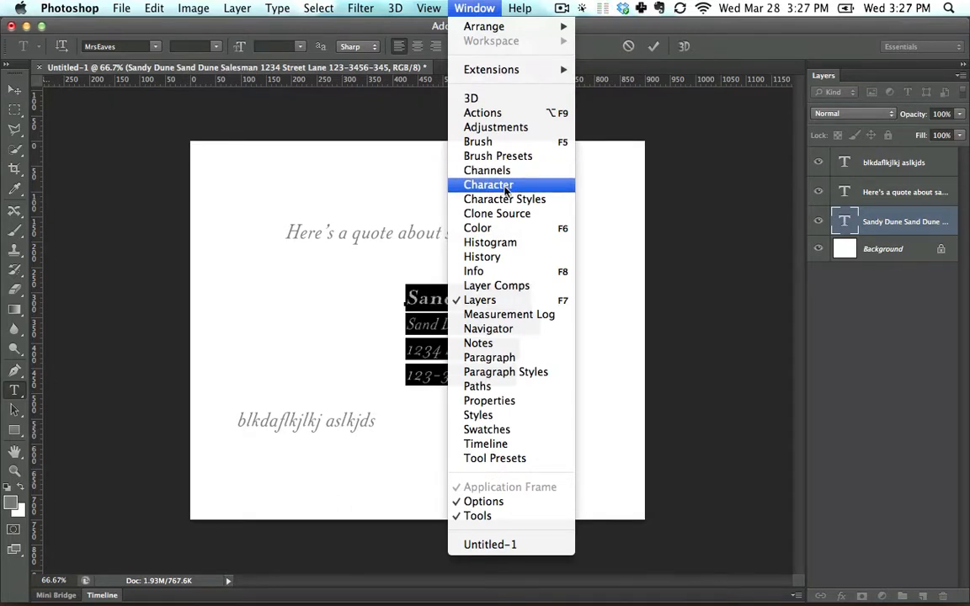
click(481, 8)
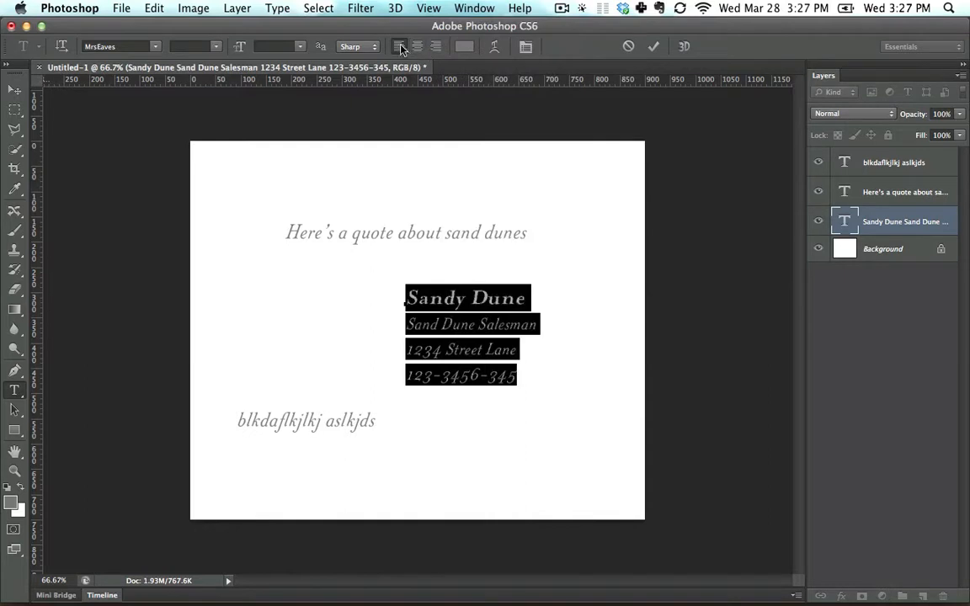
click(526, 47)
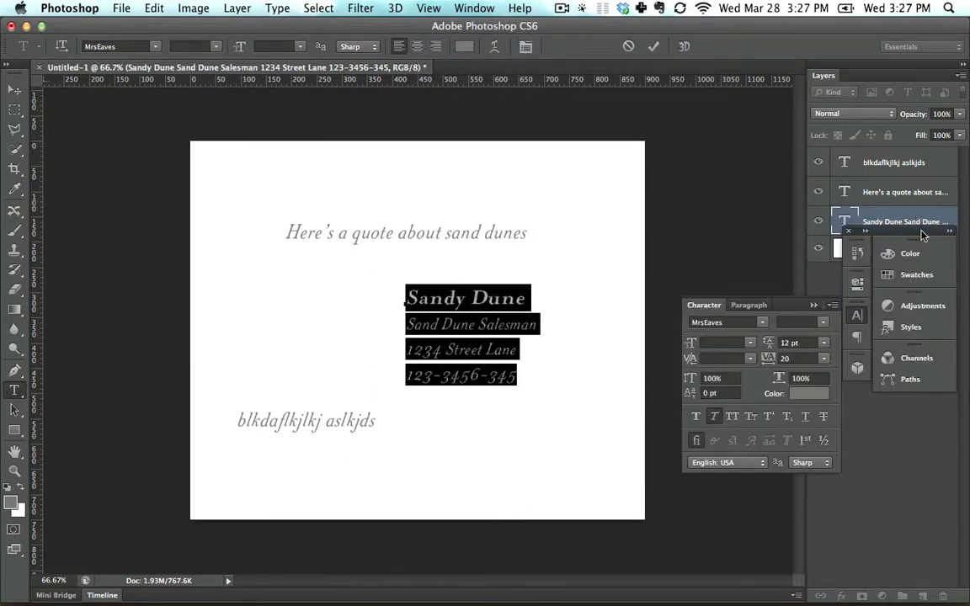
drag(889, 242, 589, 152)
click(462, 9)
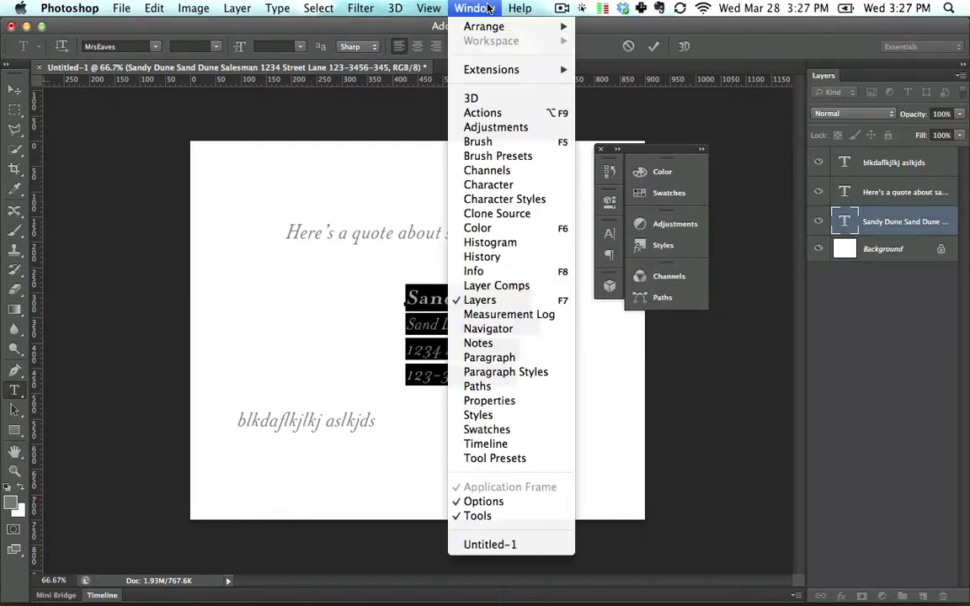
click(461, 6)
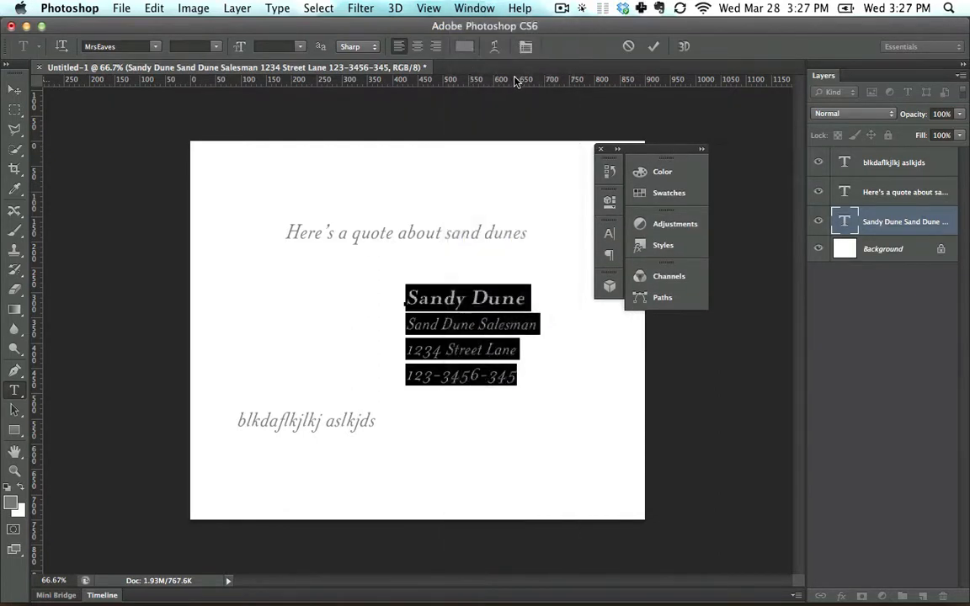
click(527, 47)
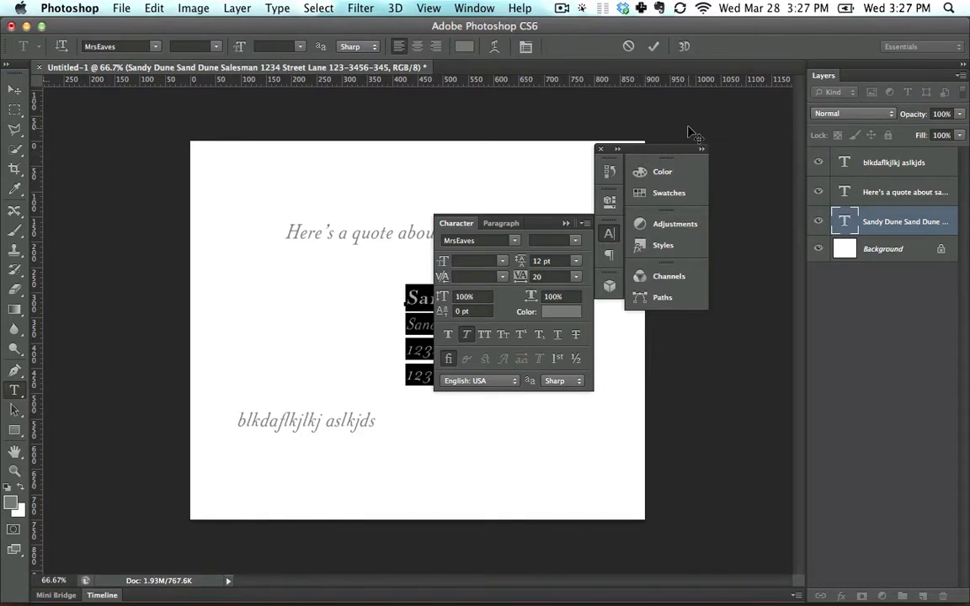
drag(681, 149, 733, 89)
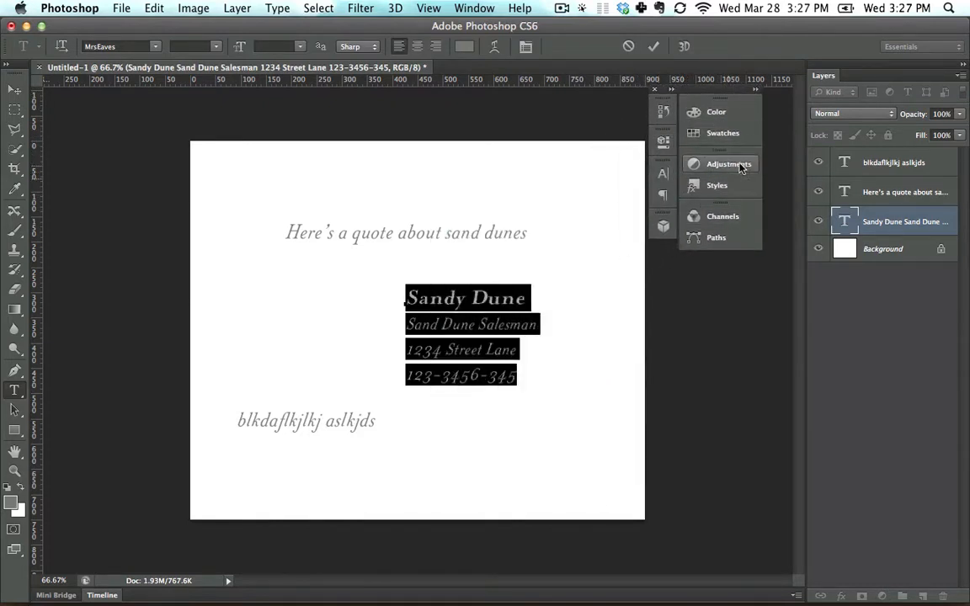
Dock the Character panel above the Layers panel, closing the leftover floating panel group.
click(664, 174)
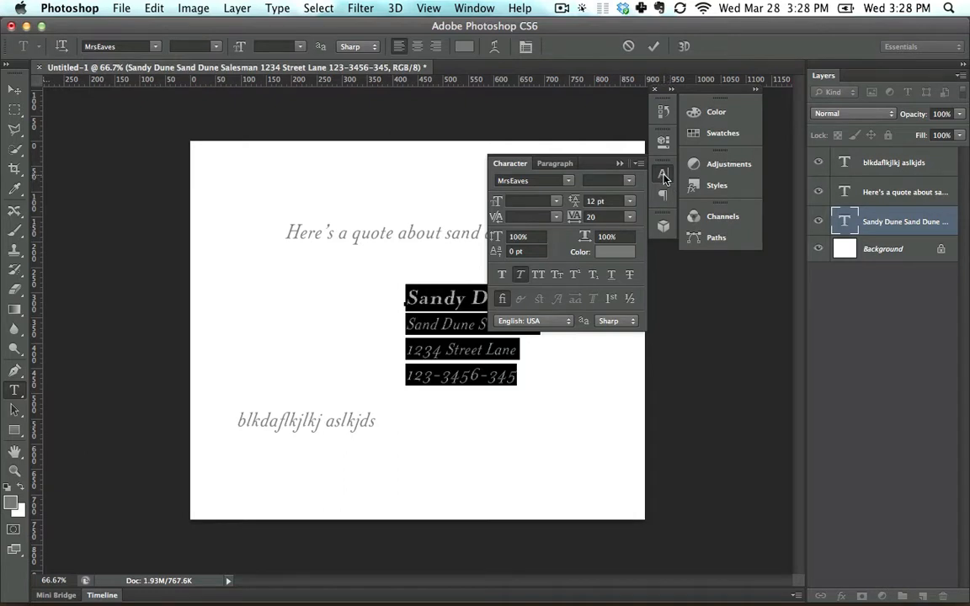
click(665, 176)
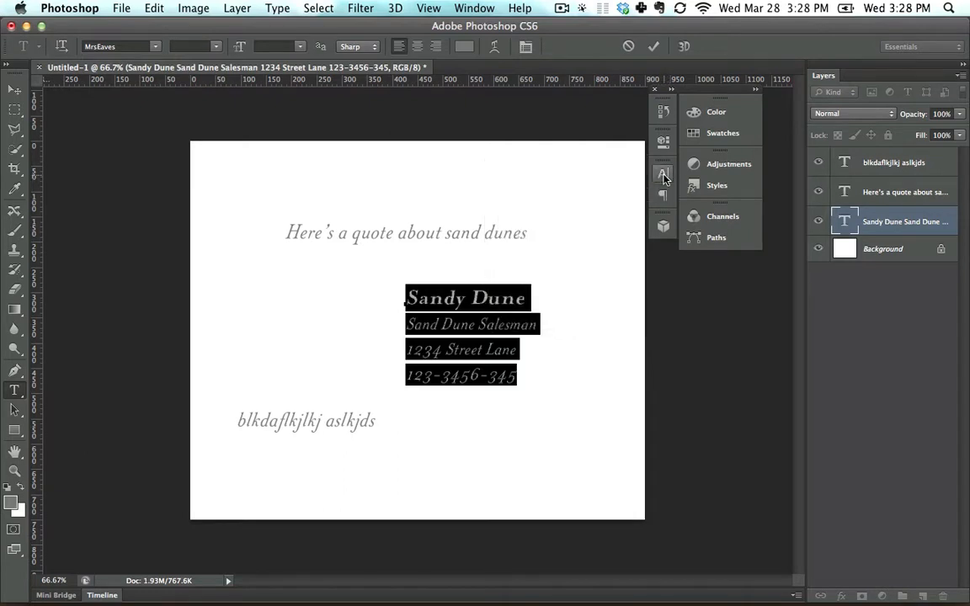
click(664, 176)
drag(665, 163, 508, 134)
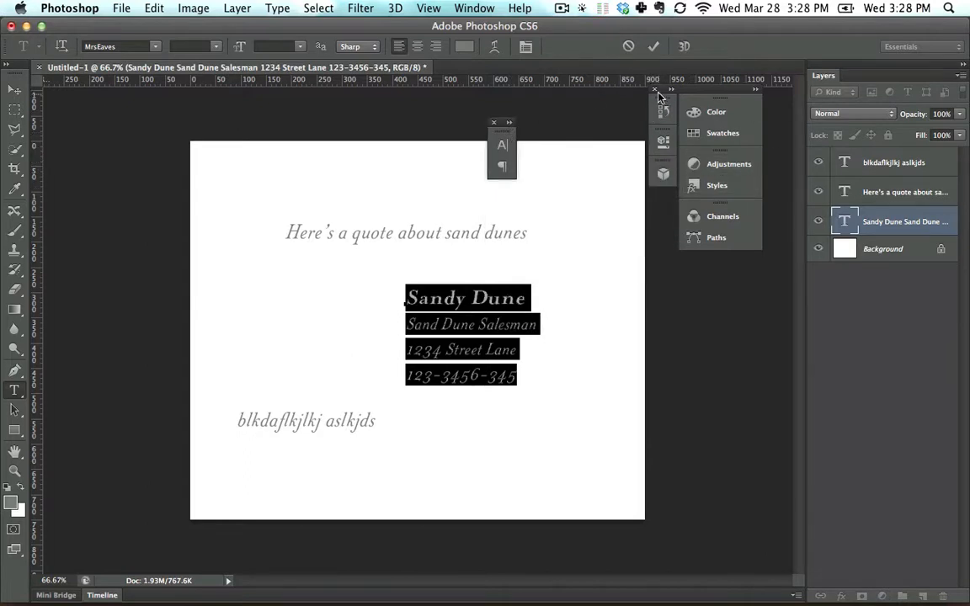
click(656, 91)
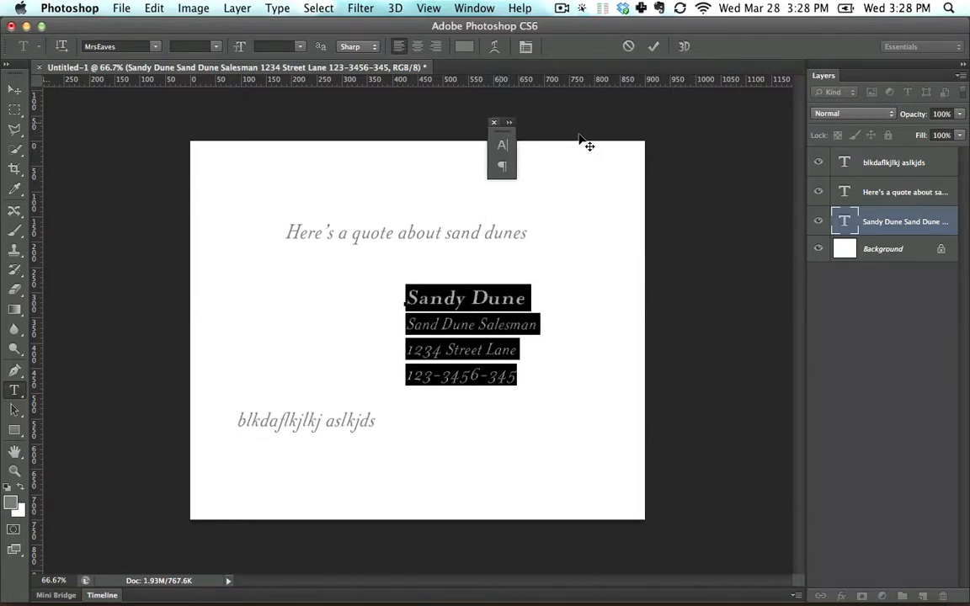
click(504, 147)
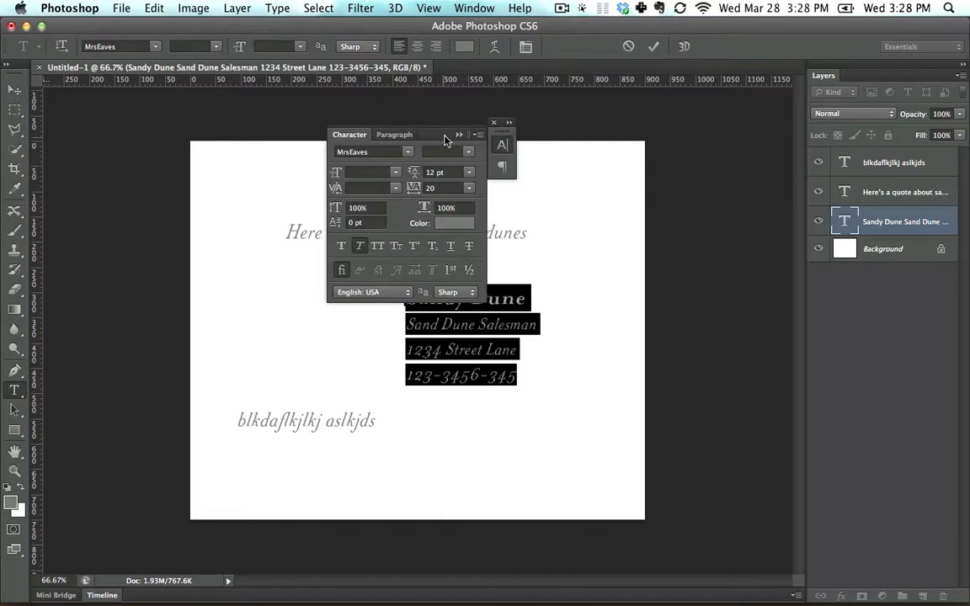
click(507, 125)
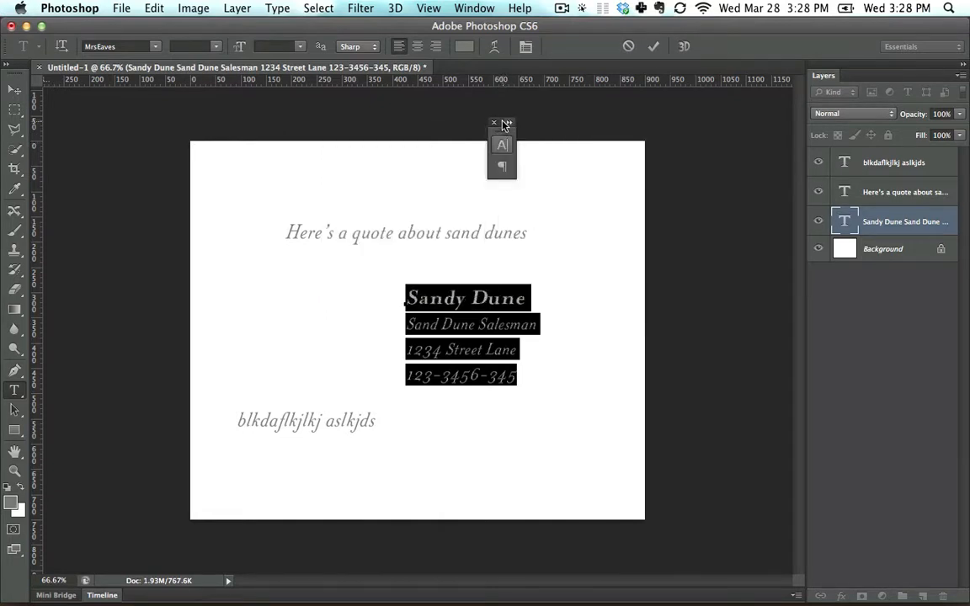
click(505, 124)
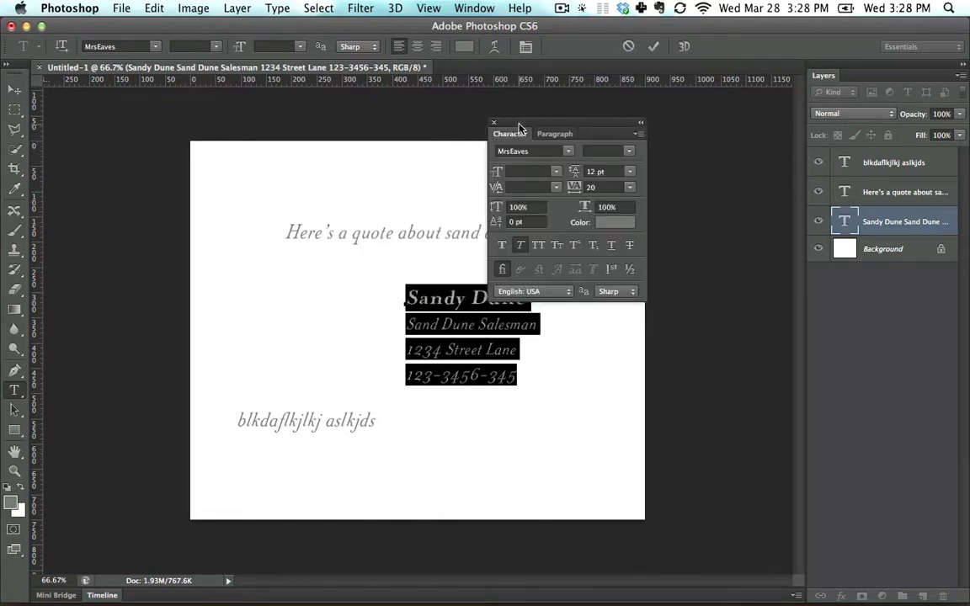
drag(519, 128, 852, 74)
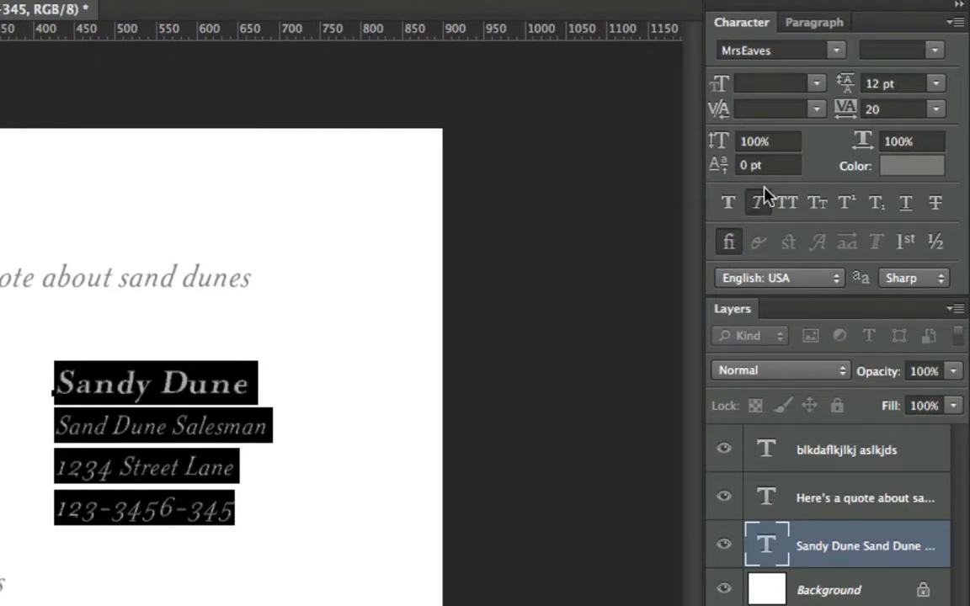
Turn off Faux Italic for the contact lines and set their leading to 10 pt.
click(760, 212)
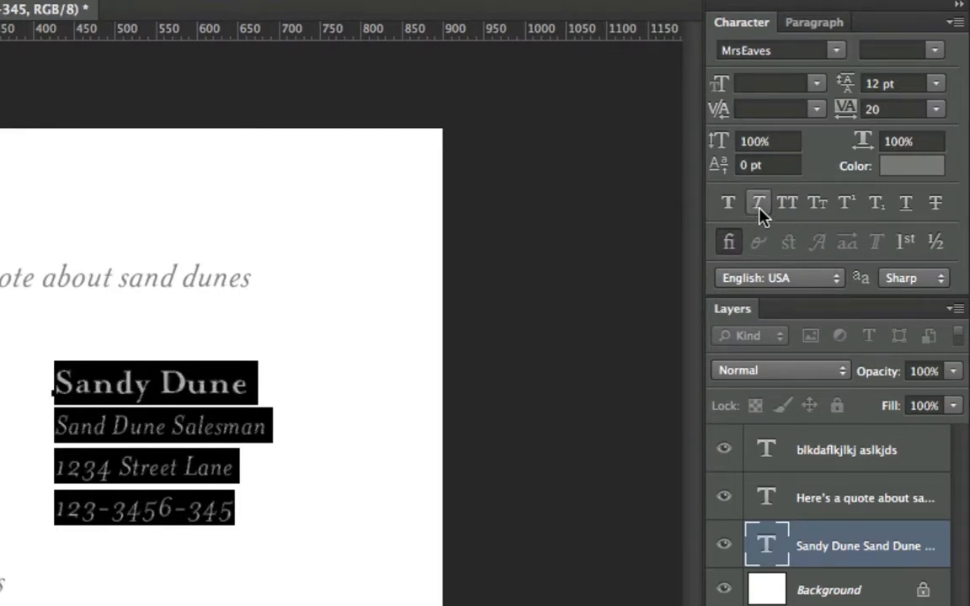
click(760, 212)
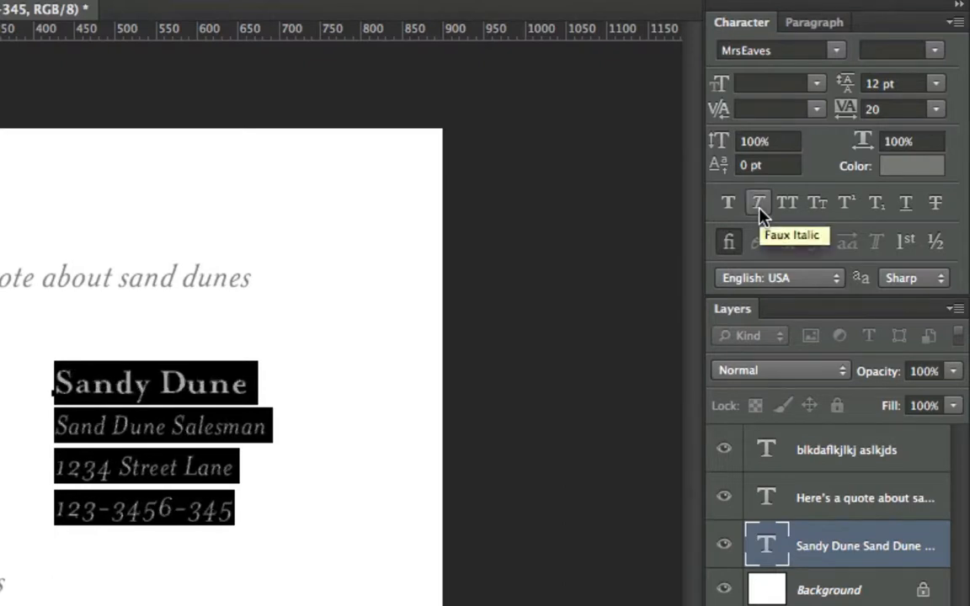
click(760, 213)
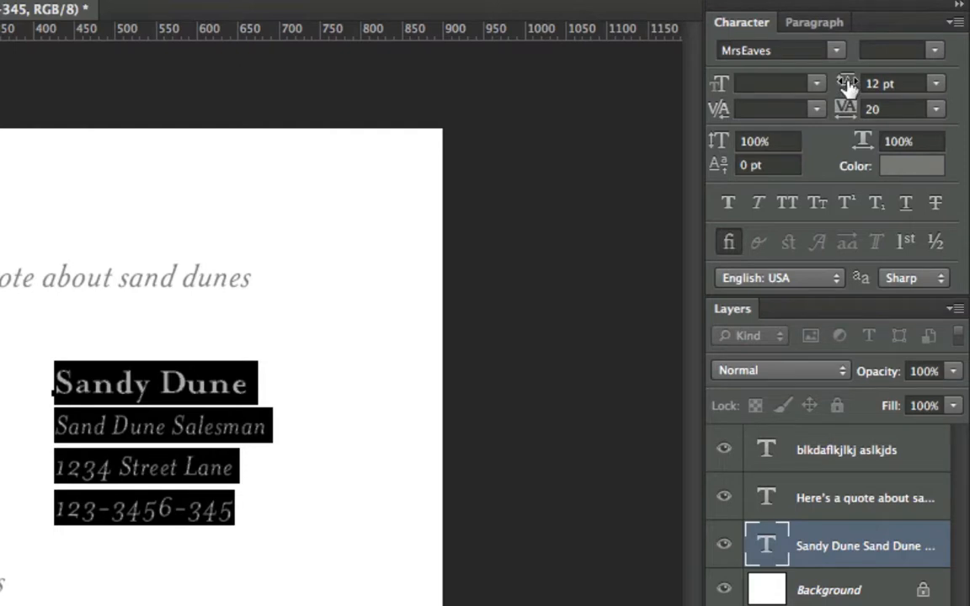
drag(848, 85, 847, 116)
Stretch the contact lines' vertical and horizontal scale, then reset both scales to 100%.
drag(715, 145, 899, 142)
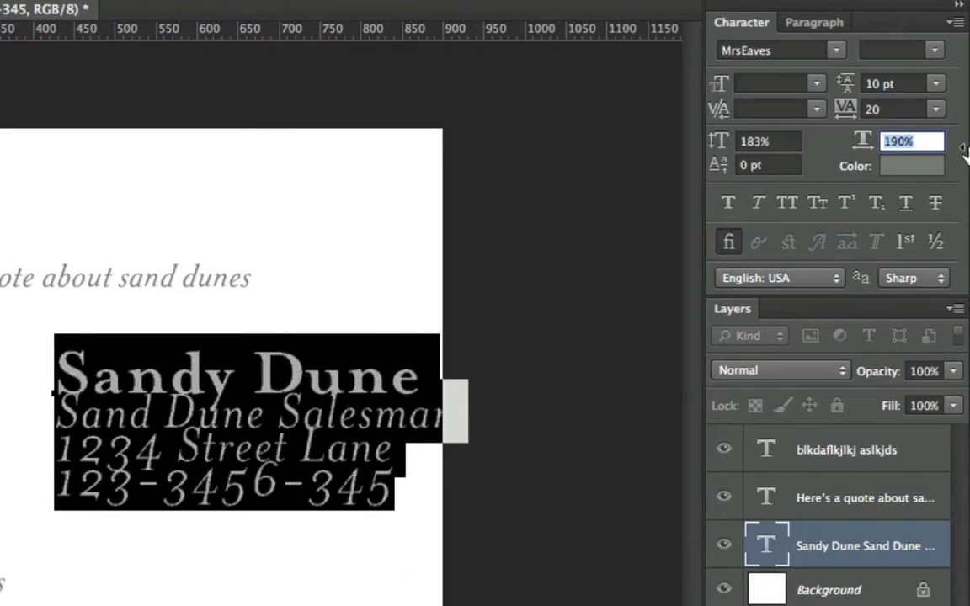
click(767, 141)
text(100)
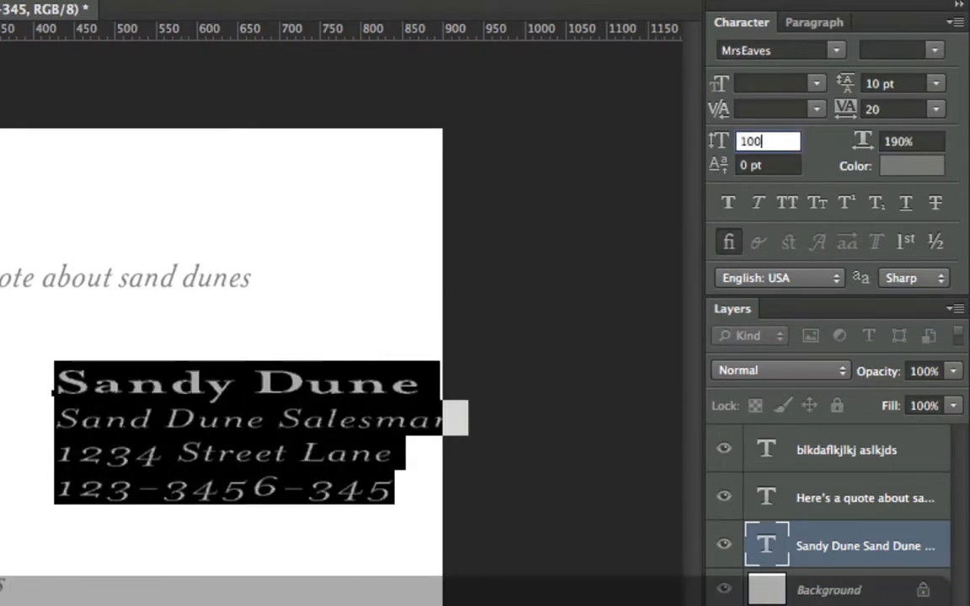
key(Tab)
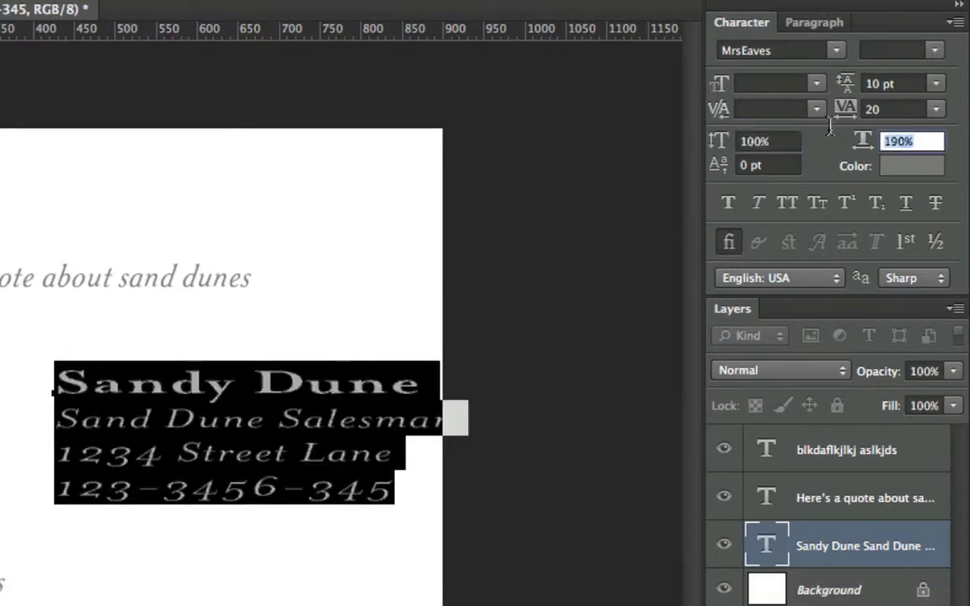
text(100)
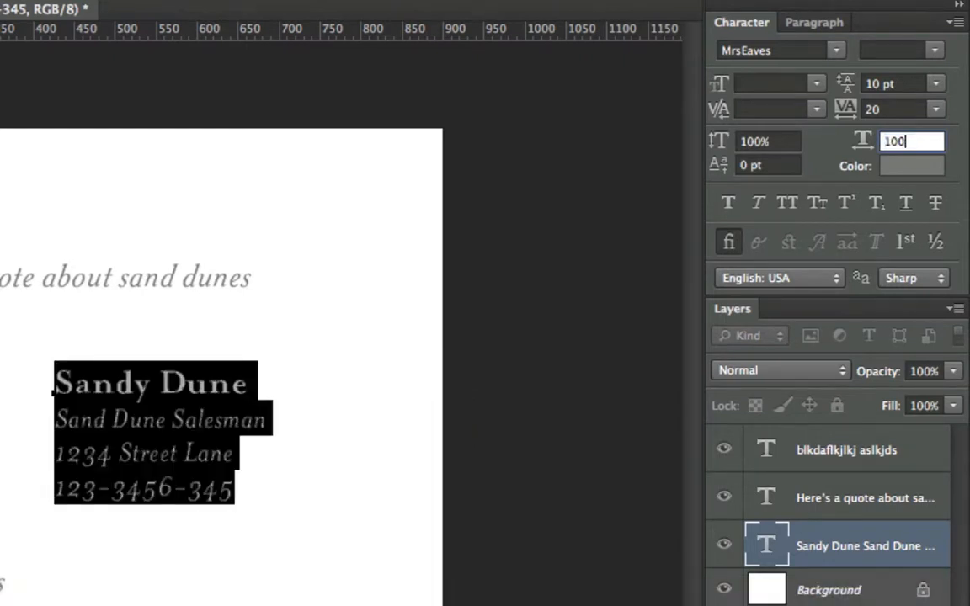
Append the text 3rd directly after Sandy Dune in the name line.
click(246, 386)
double_click(181, 384)
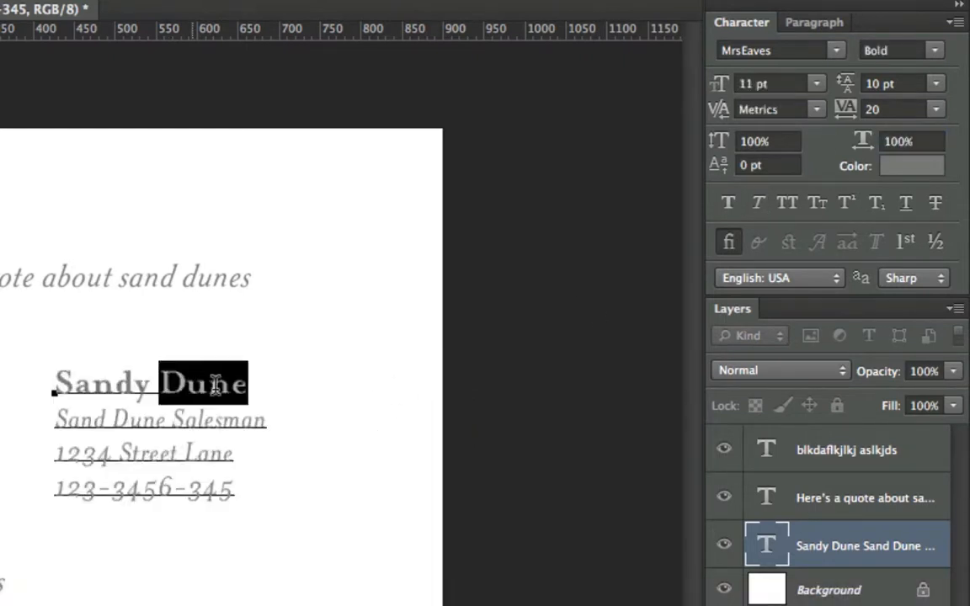
click(193, 390)
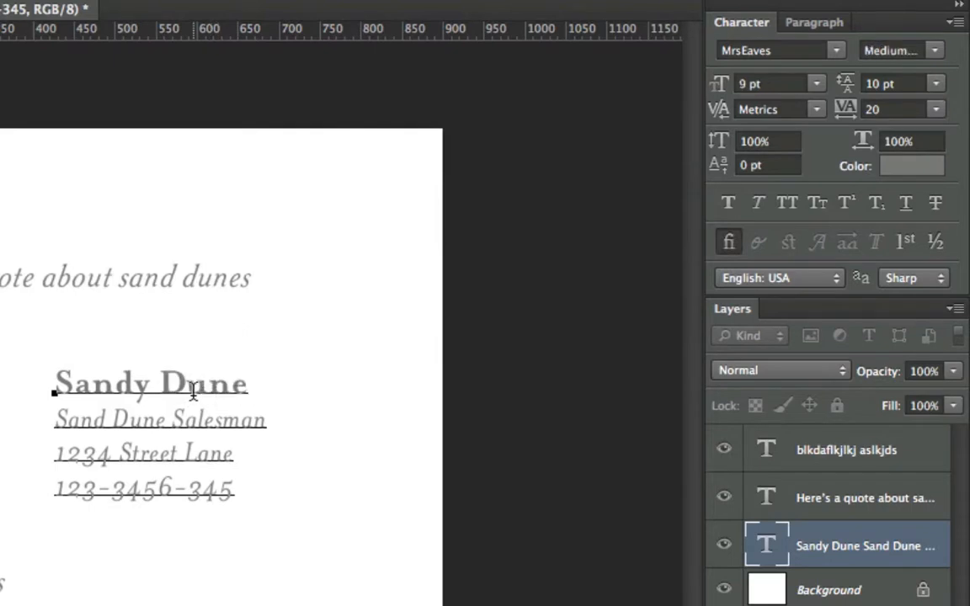
drag(194, 386, 210, 384)
click(250, 384)
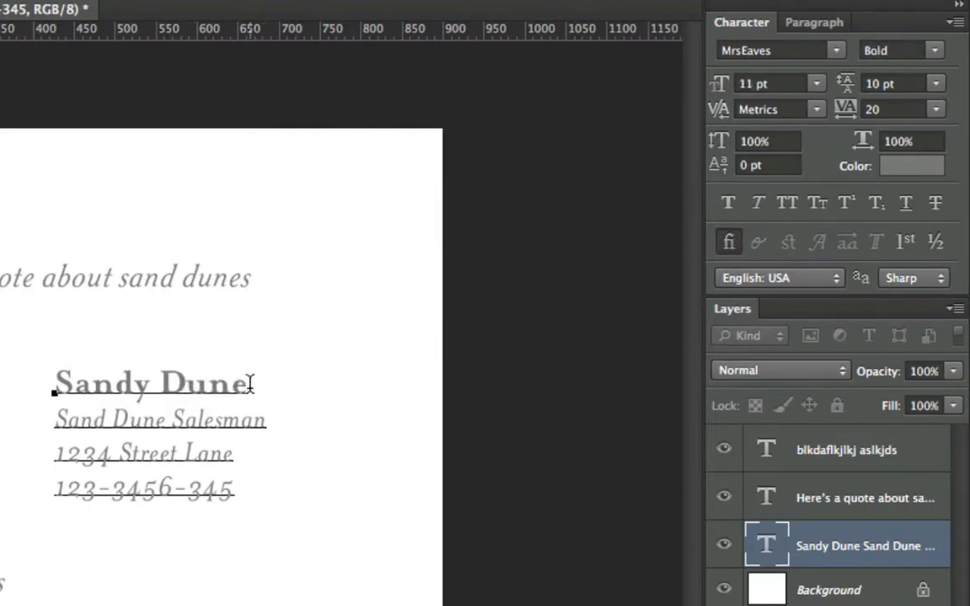
text(3rd)
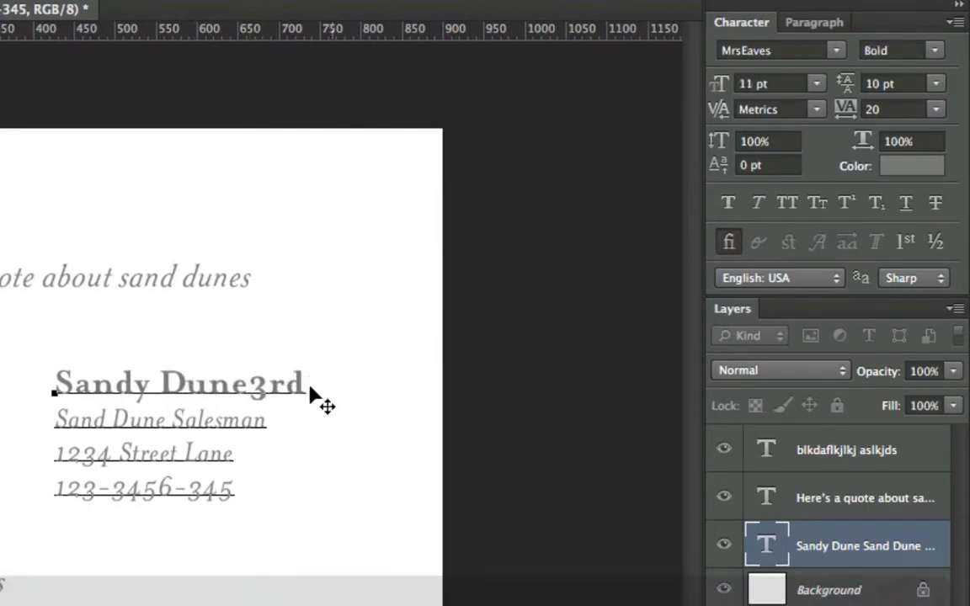
Shrink the 3rd to 5.01 pt and raise its baseline shift to 7 pt.
drag(247, 384, 308, 383)
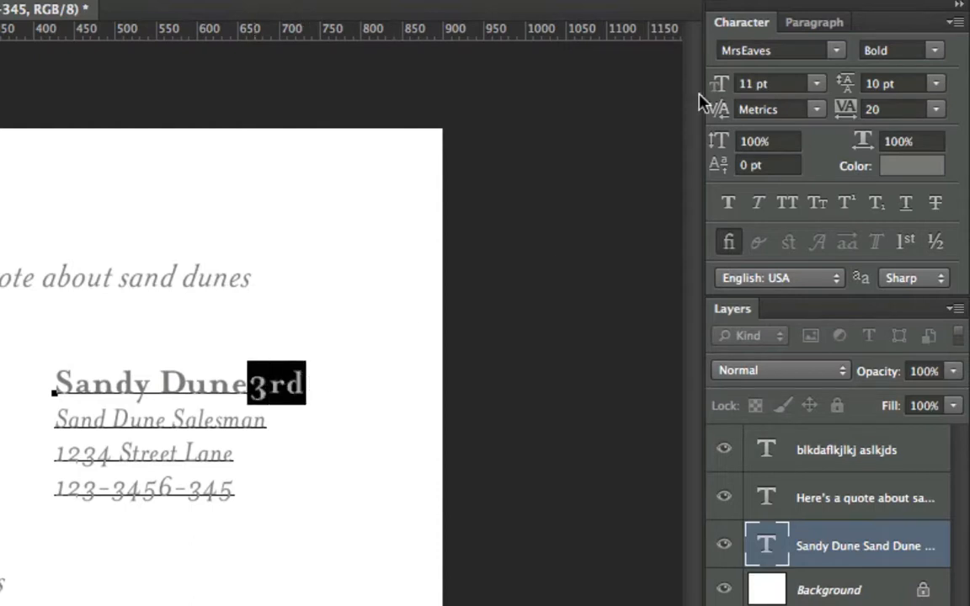
drag(719, 91, 699, 91)
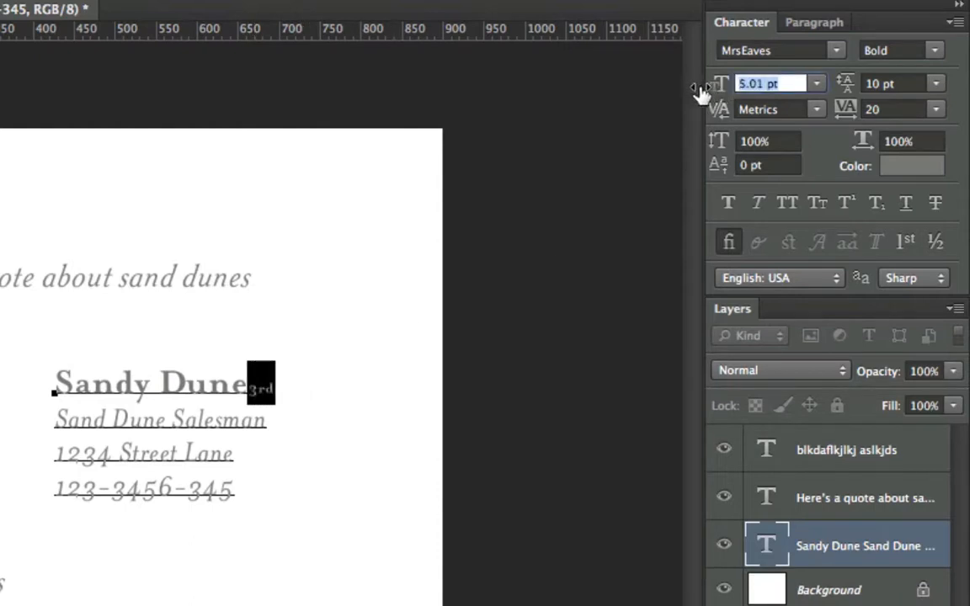
drag(720, 177, 729, 179)
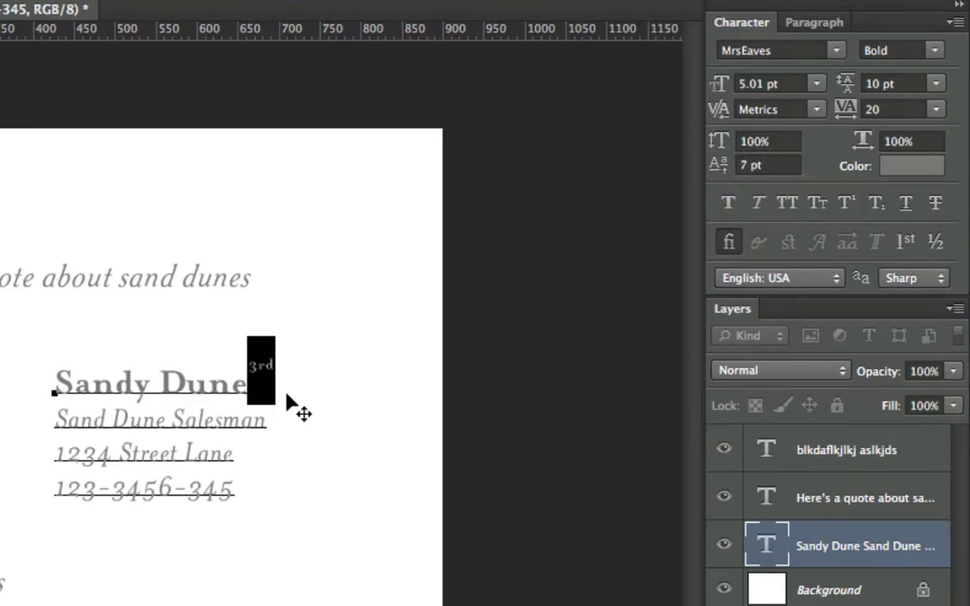
Delete the shrunken 3rd and retype it after Dune in regular formatting.
click(257, 387)
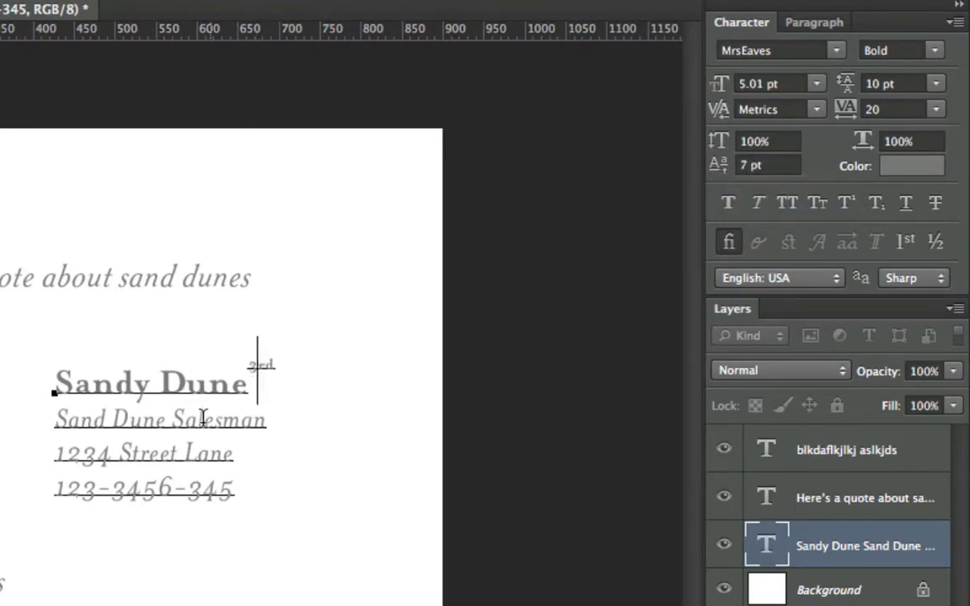
double_click(266, 368)
click(267, 369)
key(BackSpace)
key(BackSpace)
key(BackSpace)
key(BackSpace)
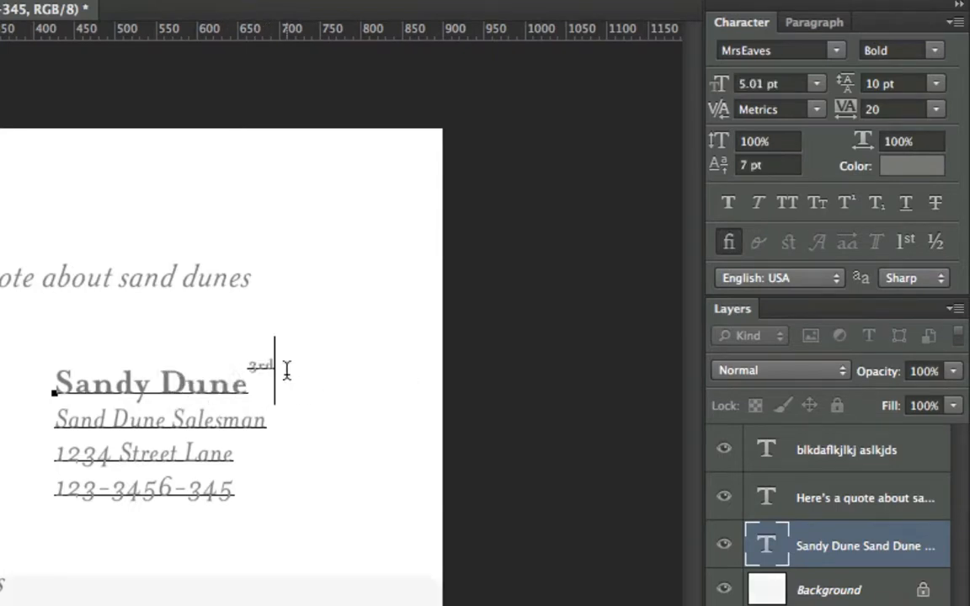
text(e3rd)
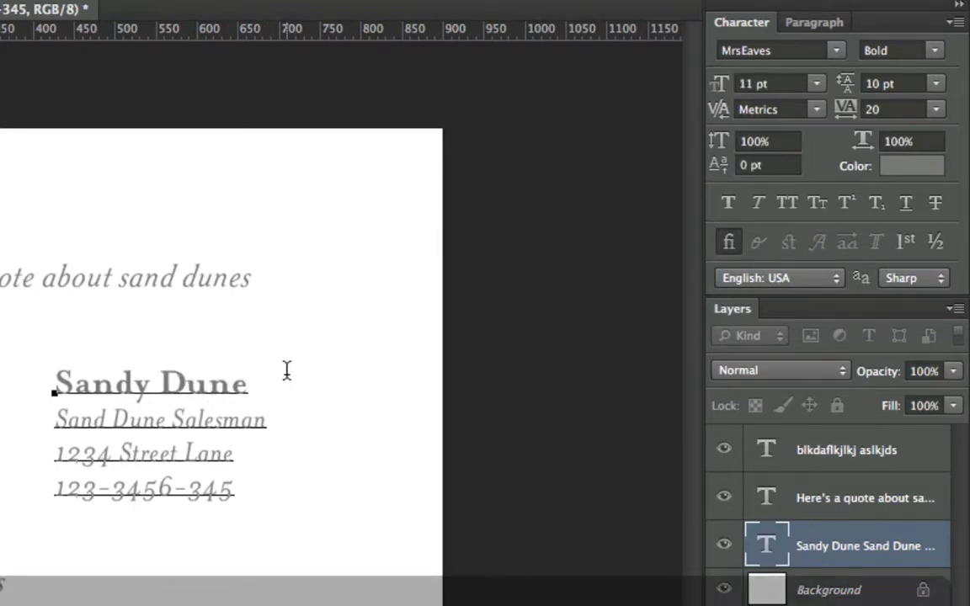
Format the 3rd as superscript, trying subscript before settling on superscript.
key(shift+Left)
key(shift+Left)
key(shift+Left)
click(853, 208)
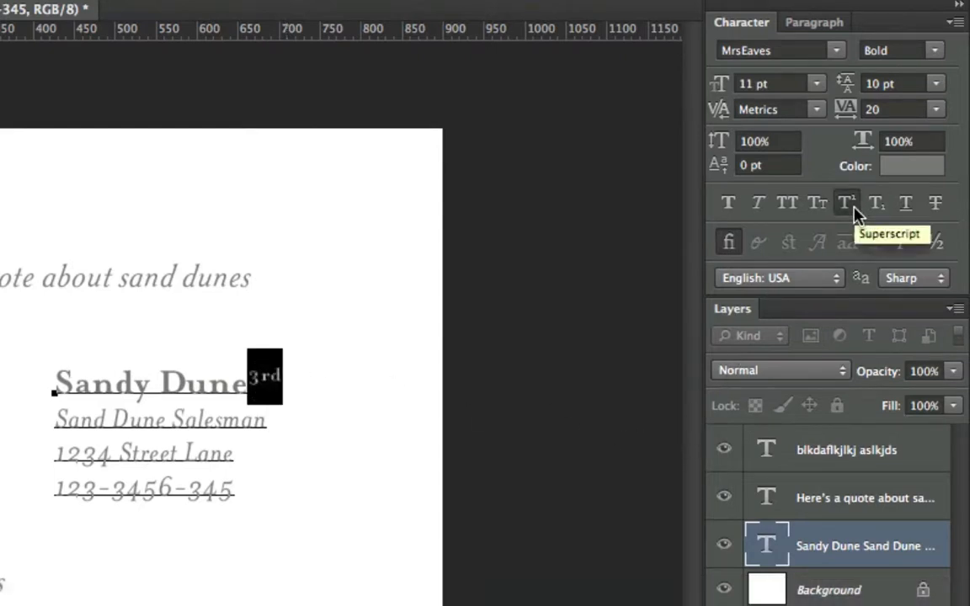
click(875, 209)
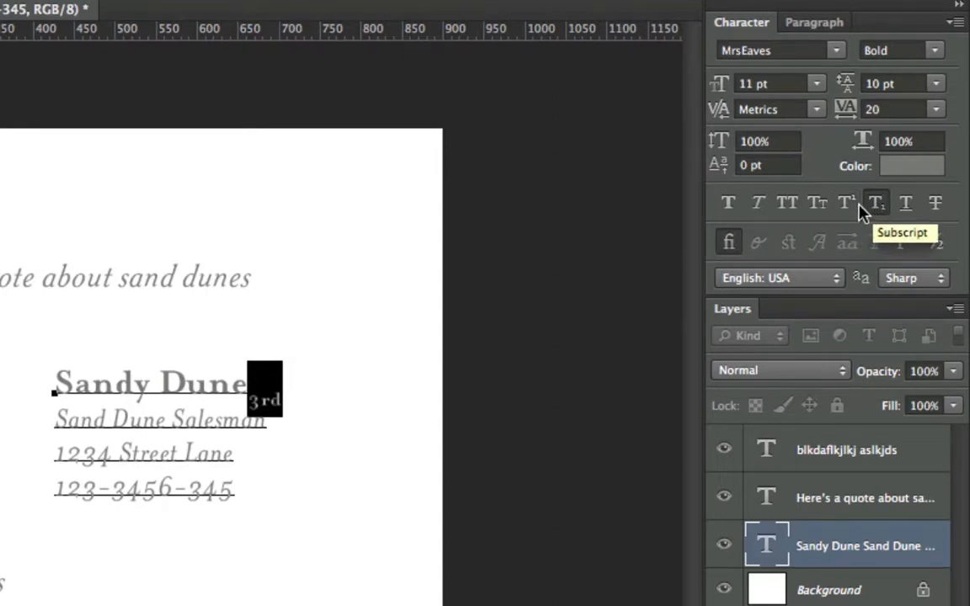
click(858, 211)
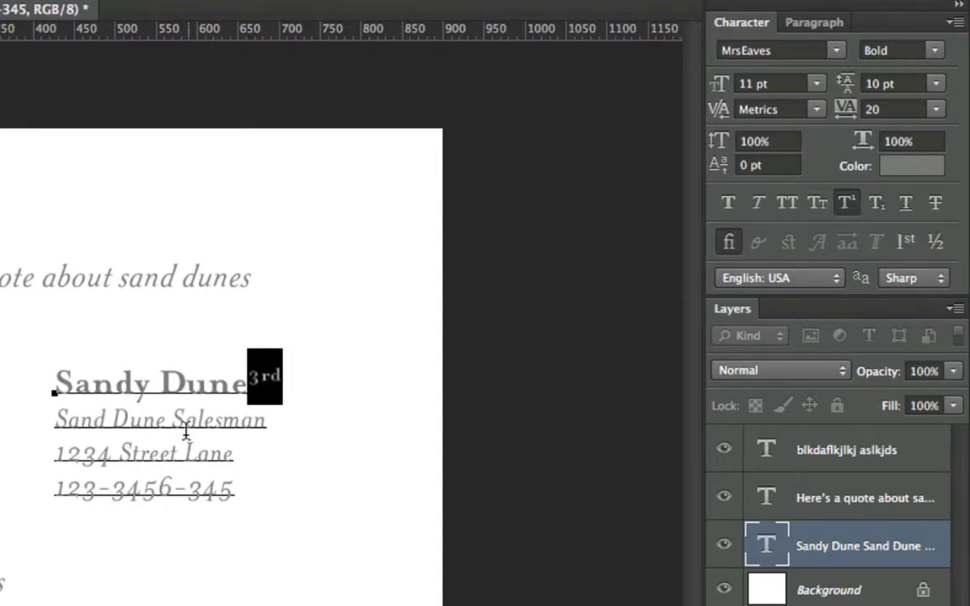
Set the whole name line to All Caps after trying Small Caps.
drag(56, 420, 268, 421)
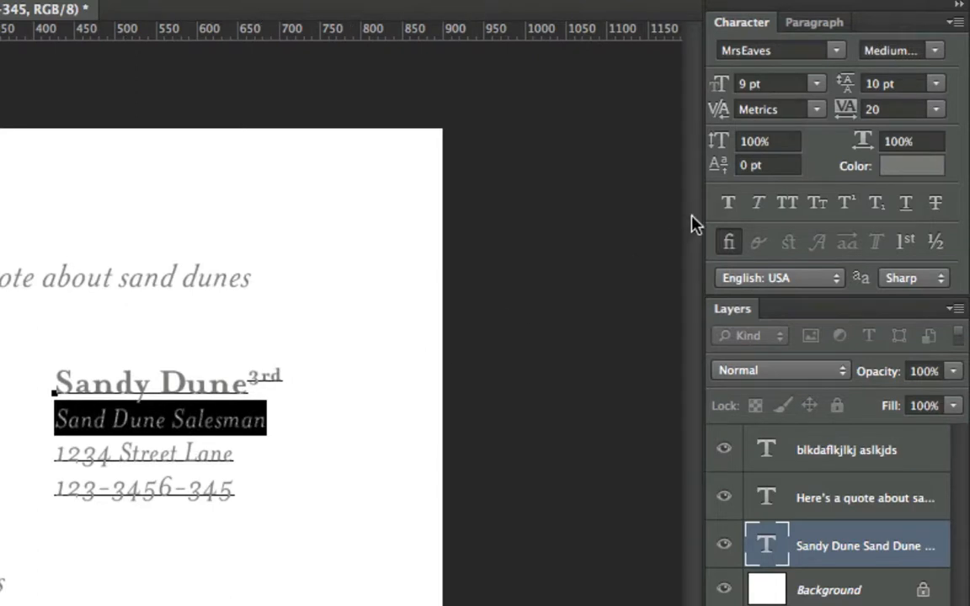
click(113, 384)
triple_click(168, 381)
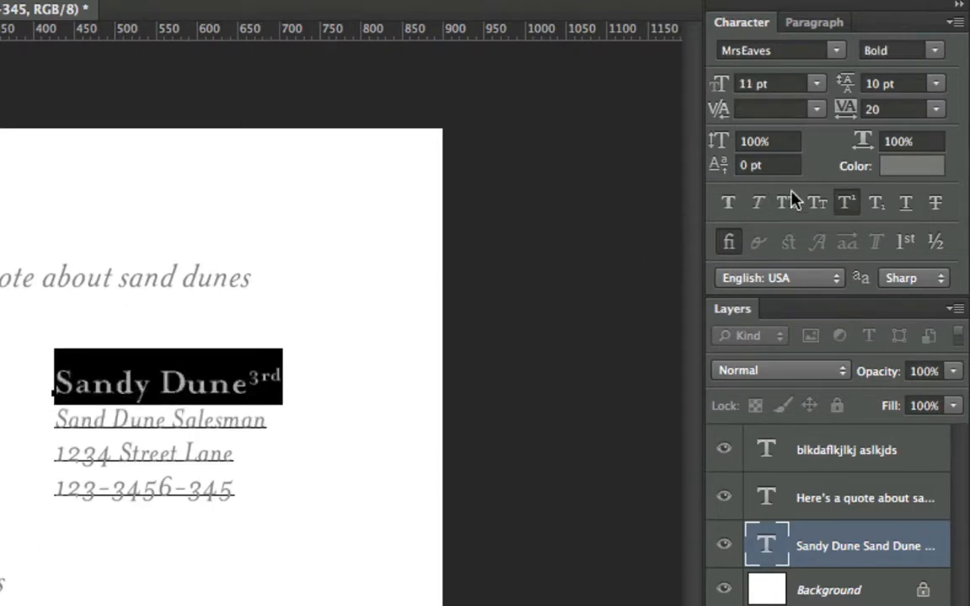
click(805, 206)
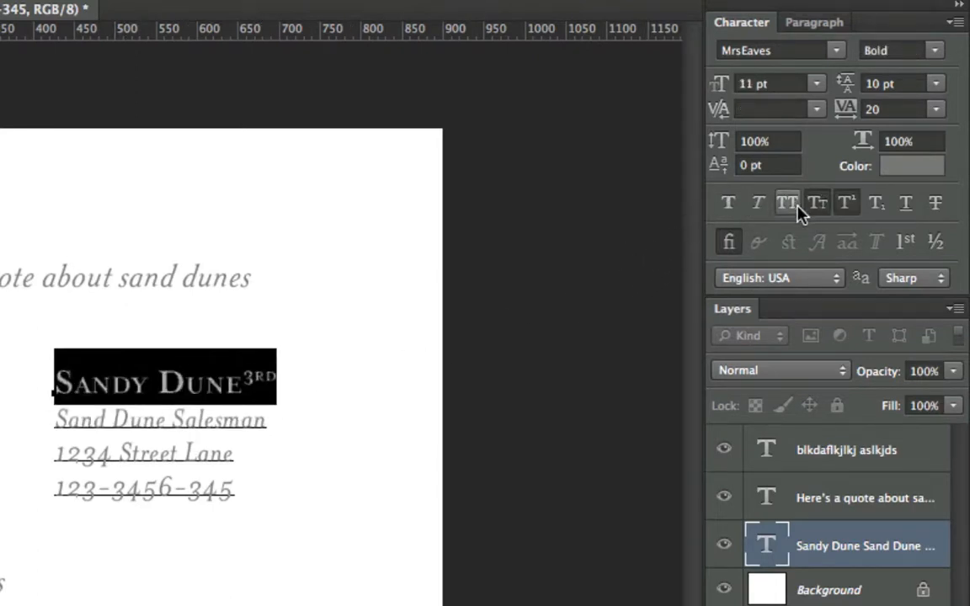
click(793, 208)
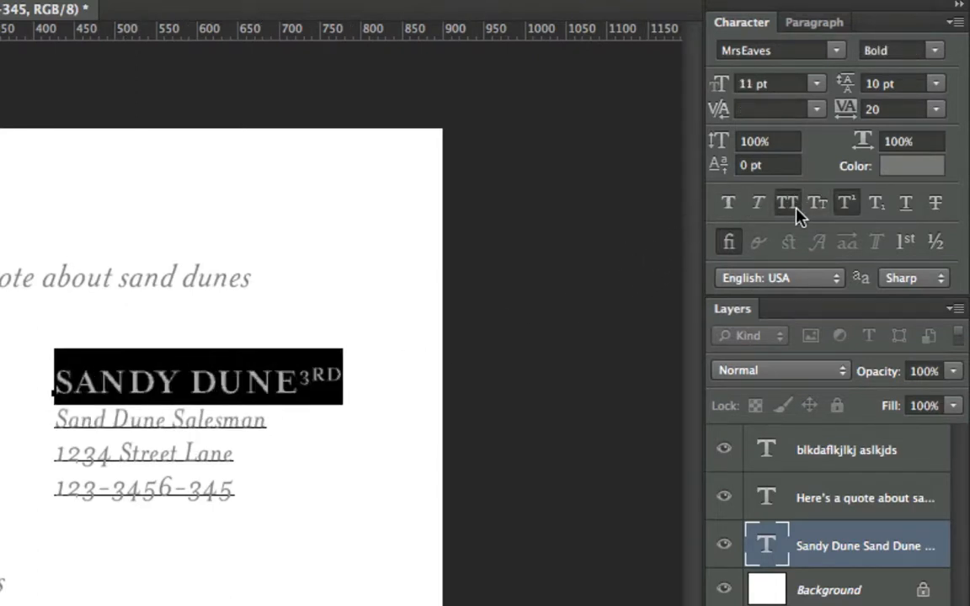
Remove the 3RD suffix from the name, commit the text, and move the contact block slightly up and right.
click(846, 206)
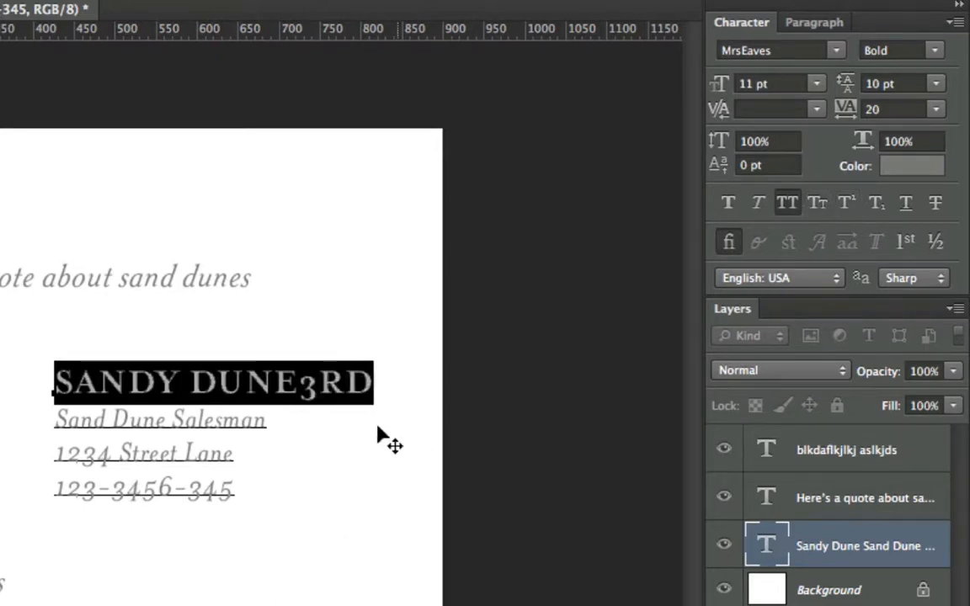
click(266, 412)
drag(297, 383, 371, 377)
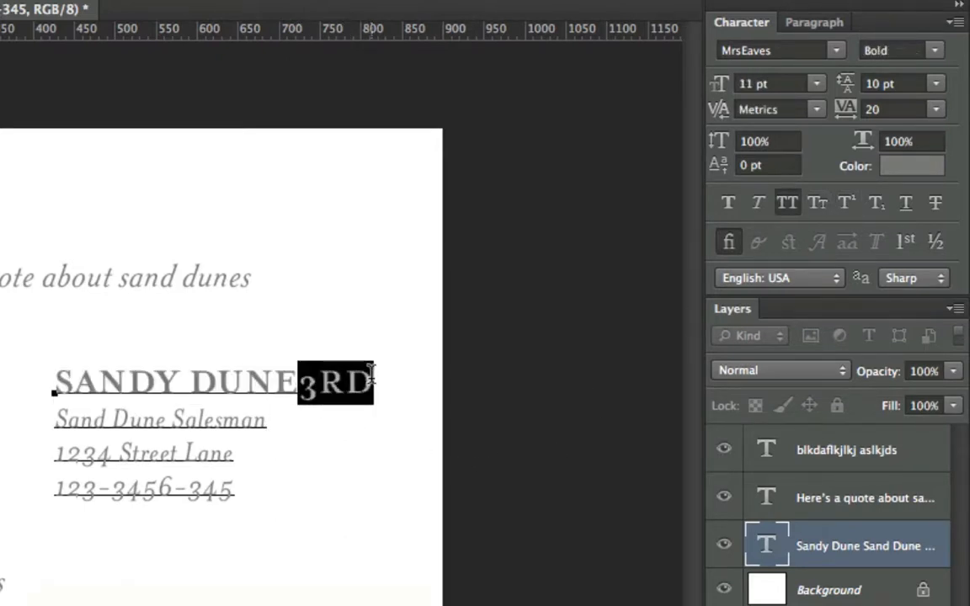
key(BackSpace)
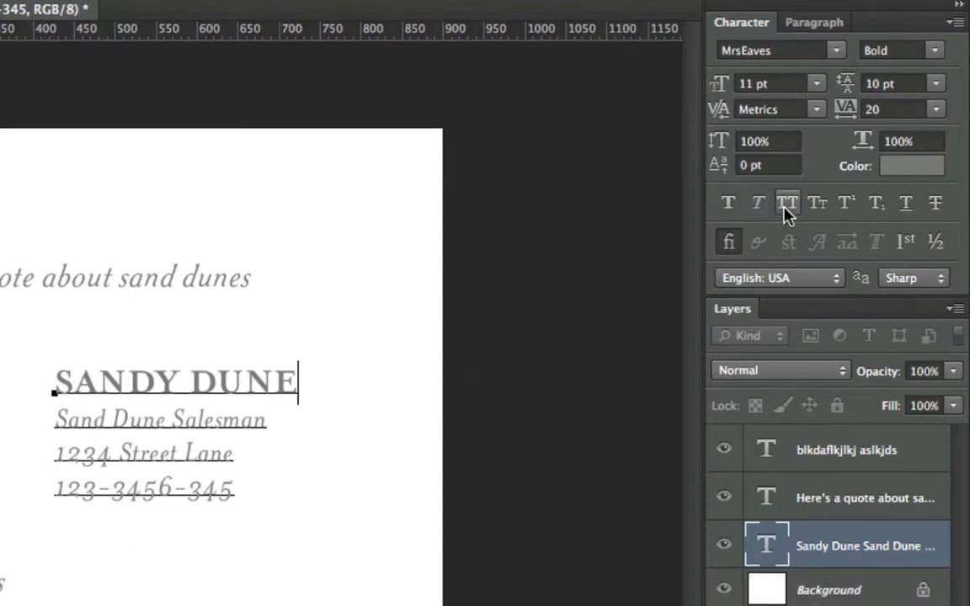
key(super+Return)
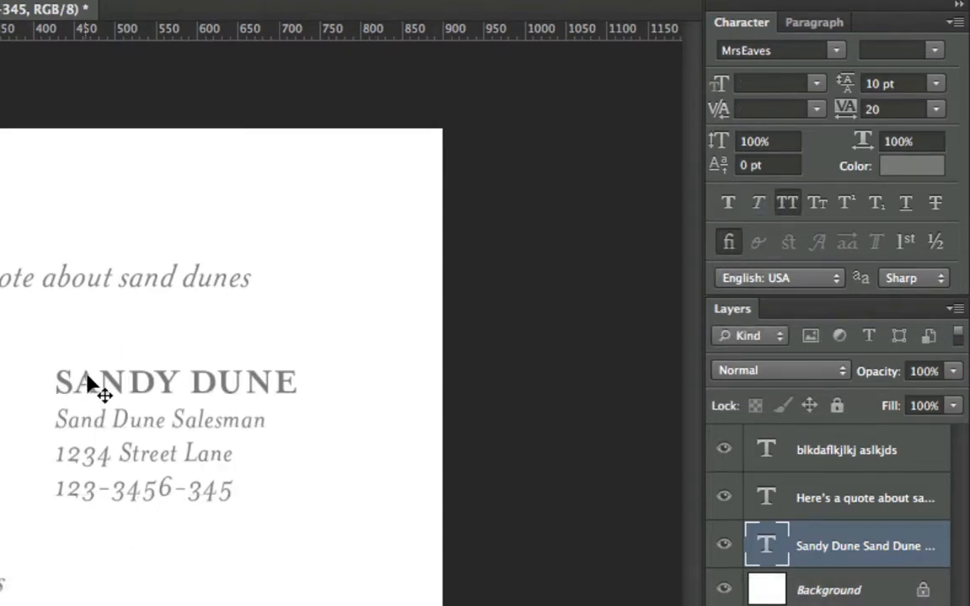
drag(97, 390, 118, 379)
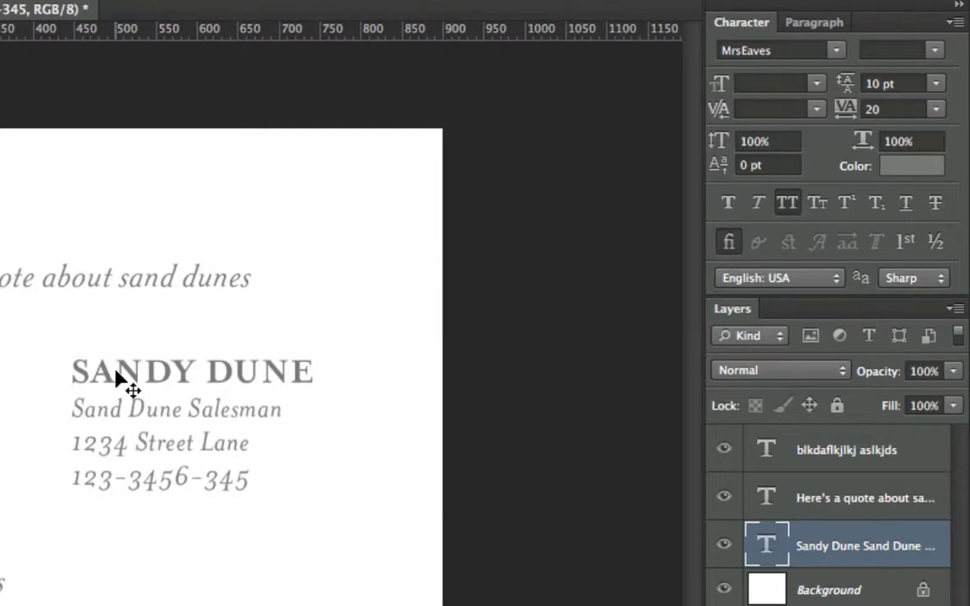